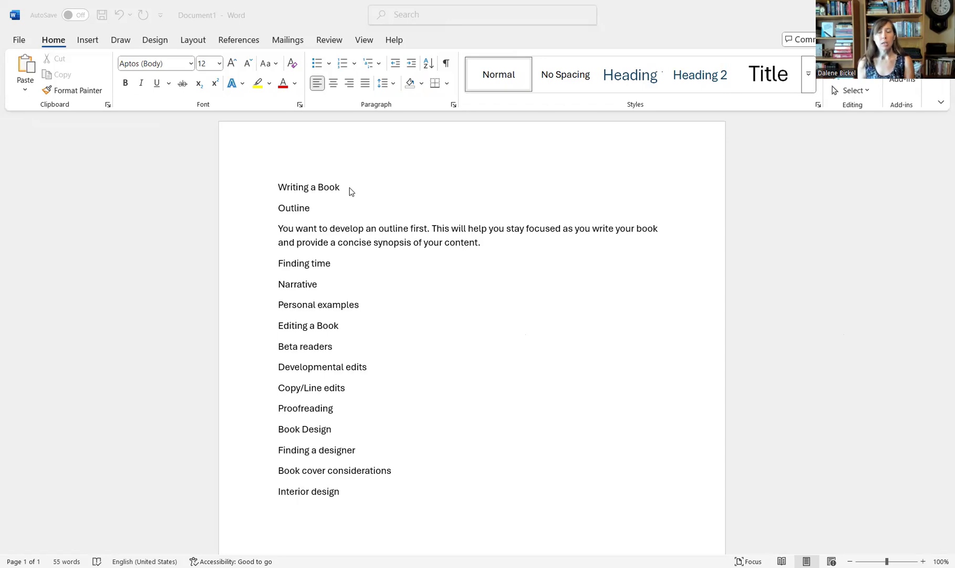
- Apply the Heading 1 style to "Writing a Book" and the Heading 2 style to "Outline"
left_click_drag(349, 188, 283, 194)
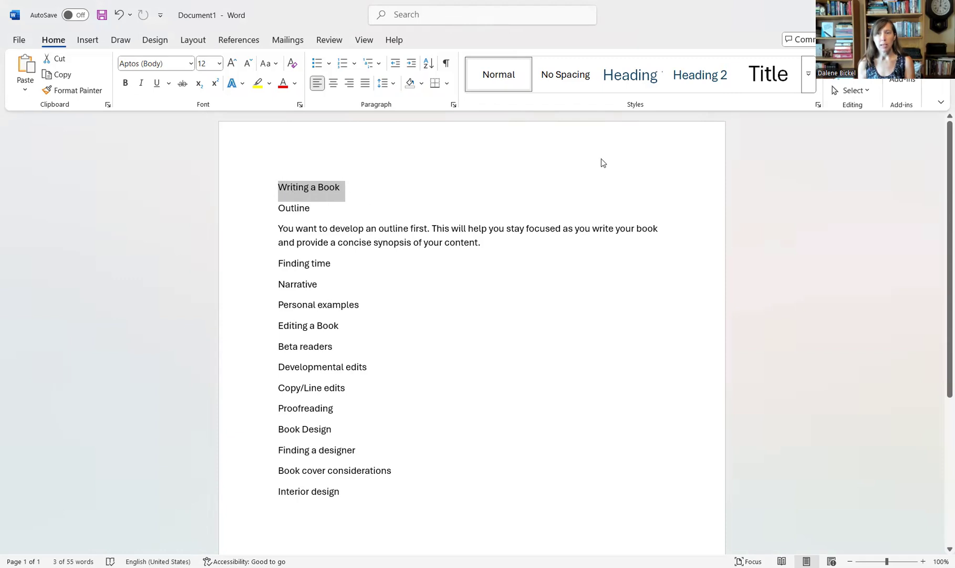
left_click(637, 79)
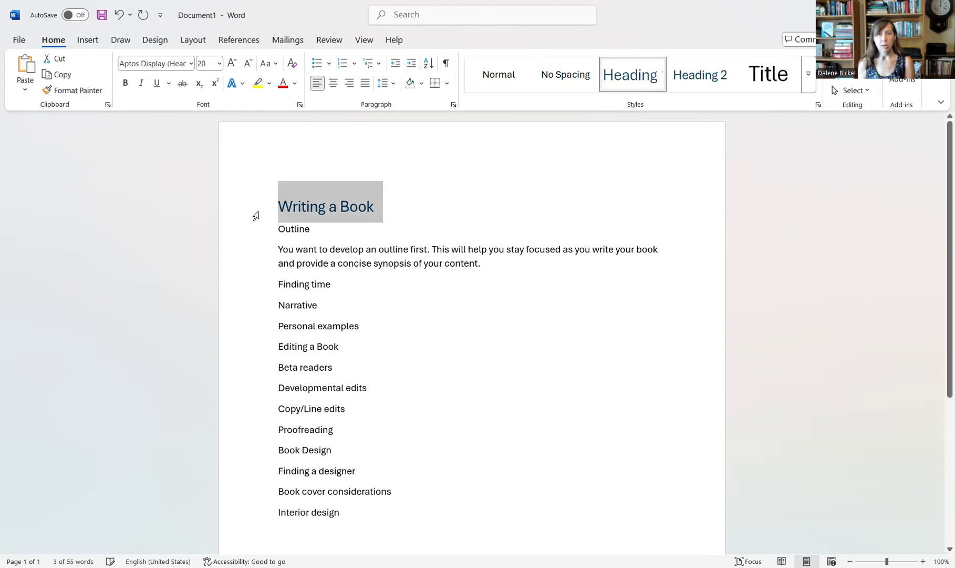
left_click(314, 230)
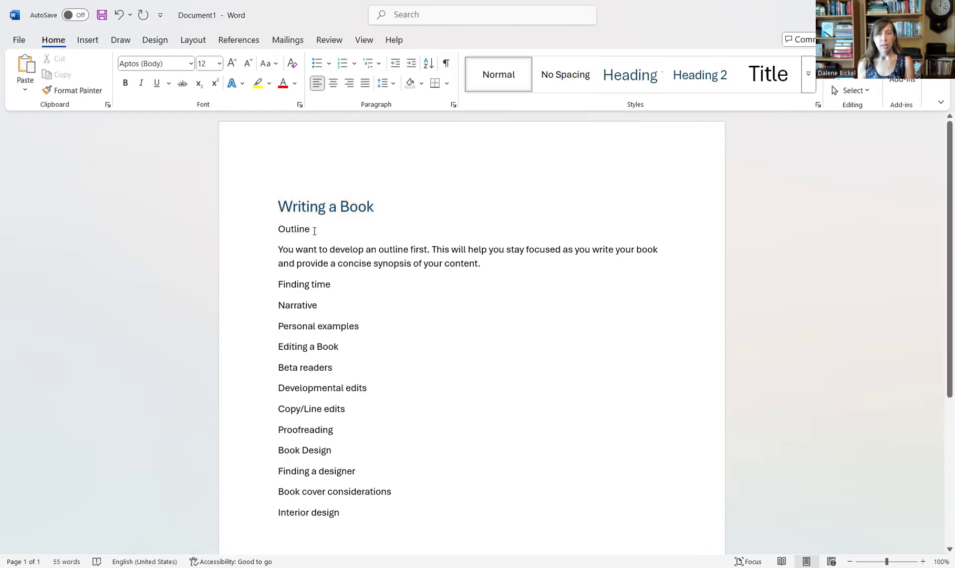
left_click_drag(311, 230, 278, 230)
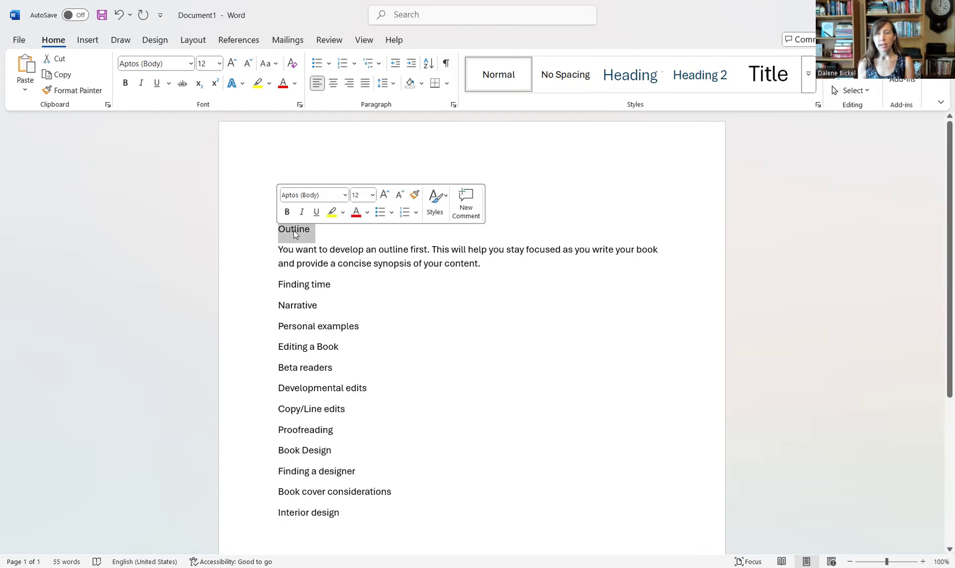
left_click(687, 84)
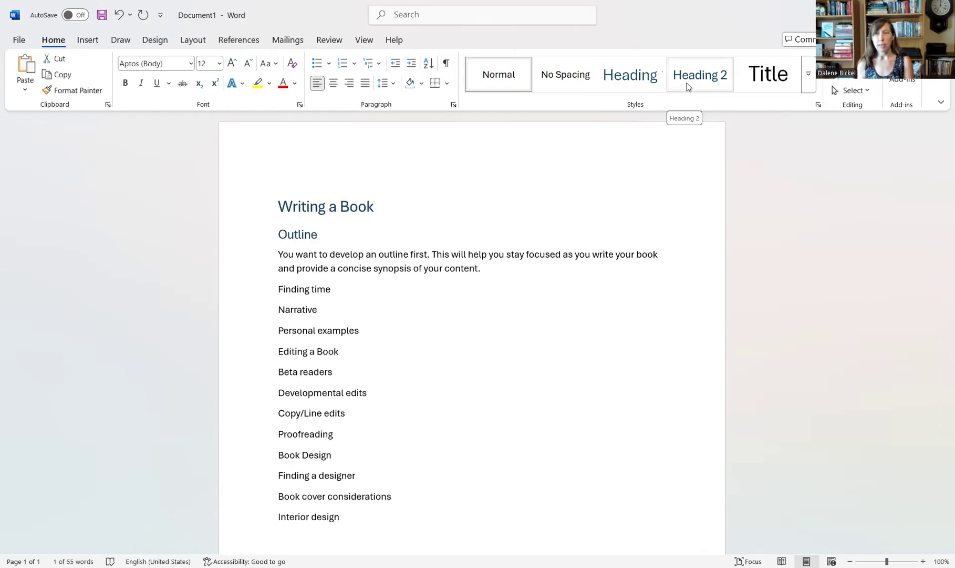
left_click(687, 84)
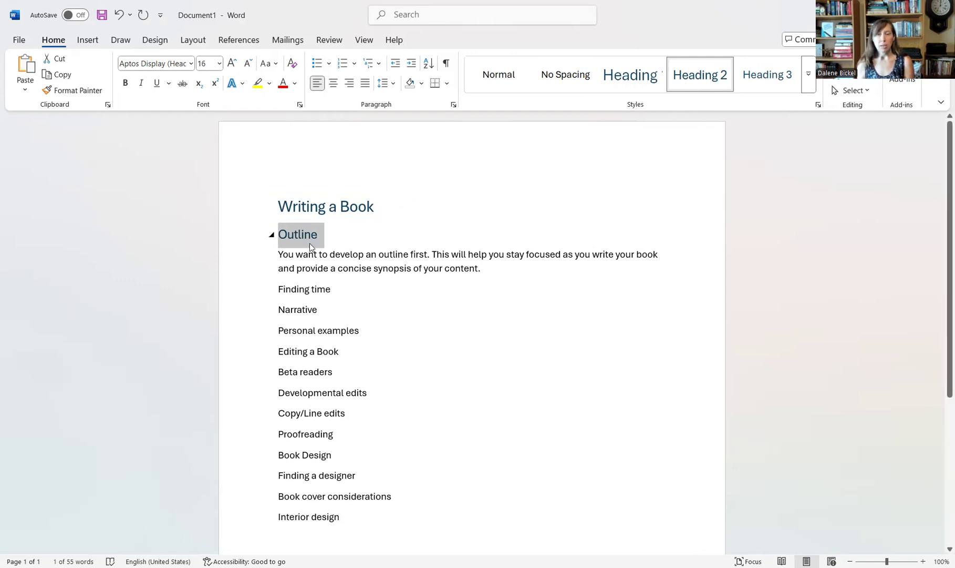
- Apply the Heading 2 style to "Finding time", "Narrative" and "Personal examples"
left_click_drag(292, 289, 335, 290)
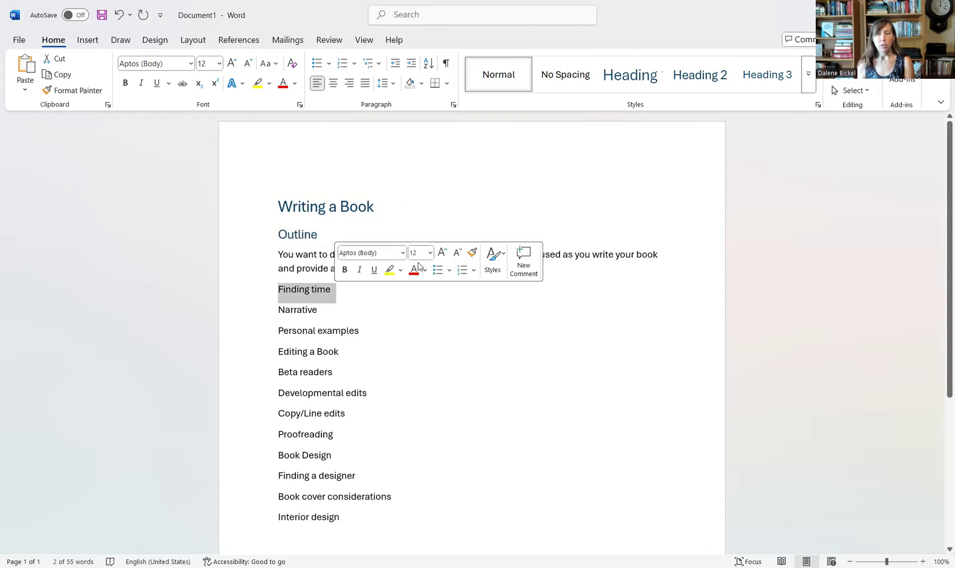
left_click(700, 82)
left_click_drag(357, 309, 274, 312)
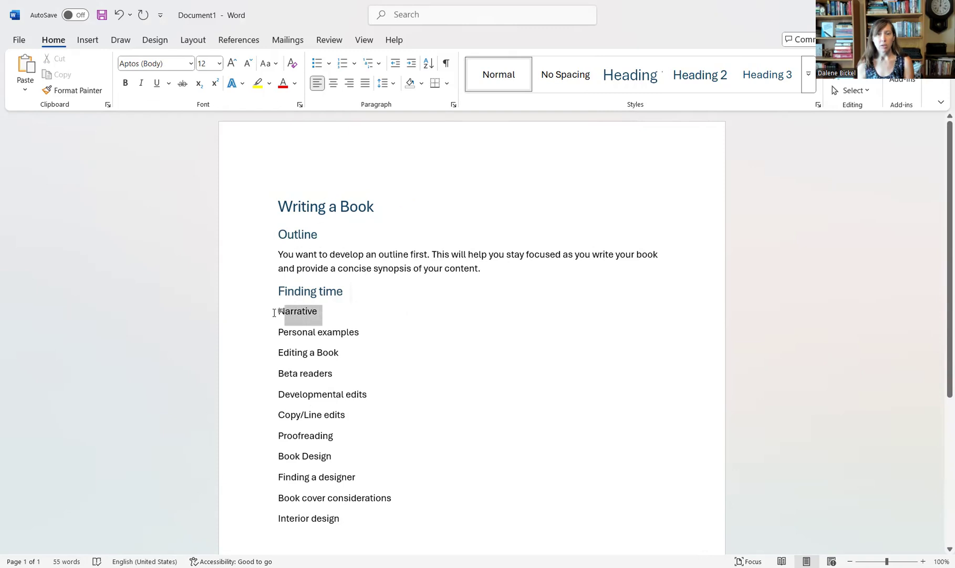
left_click(710, 83)
left_click_drag(367, 337, 271, 341)
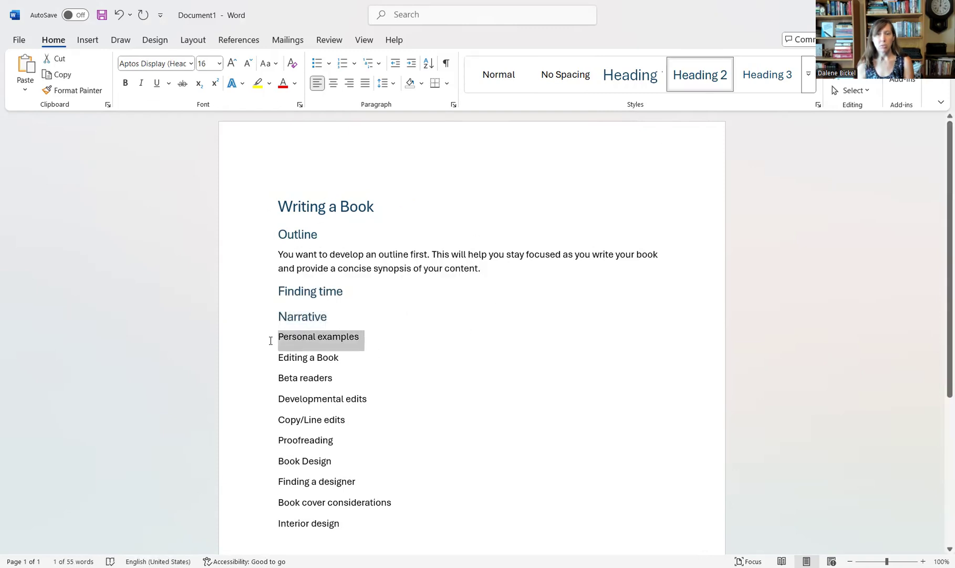
left_click(684, 82)
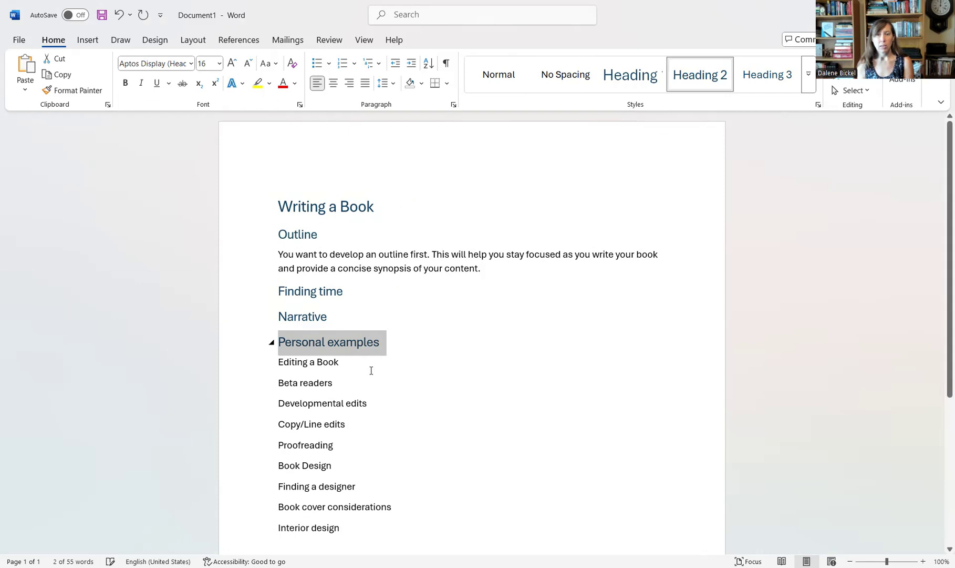
- Style "Editing a Book" as Heading 1 and the four lines from "Beta readers" through "Proofreading" as Heading 2
left_click(338, 363)
left_click(261, 363)
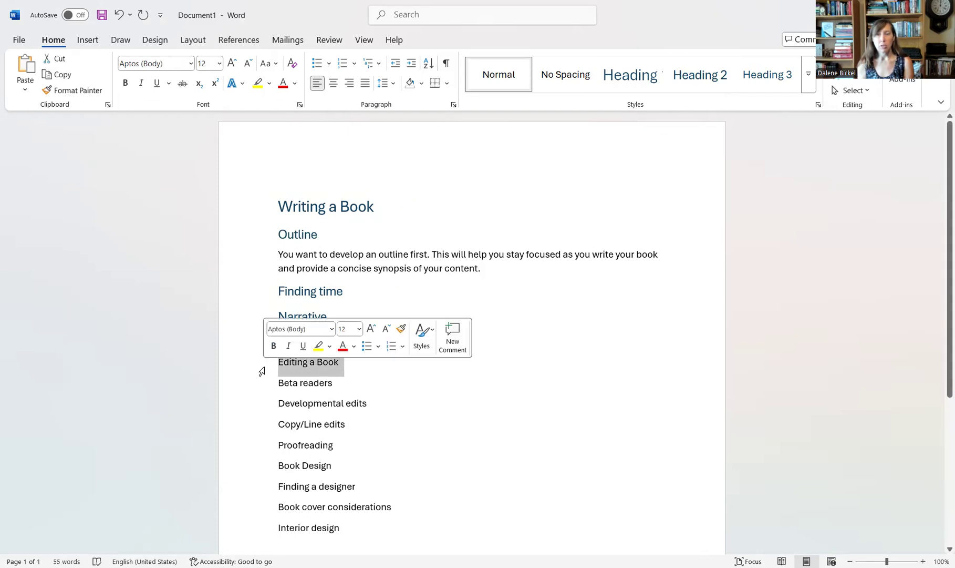
left_click(653, 78)
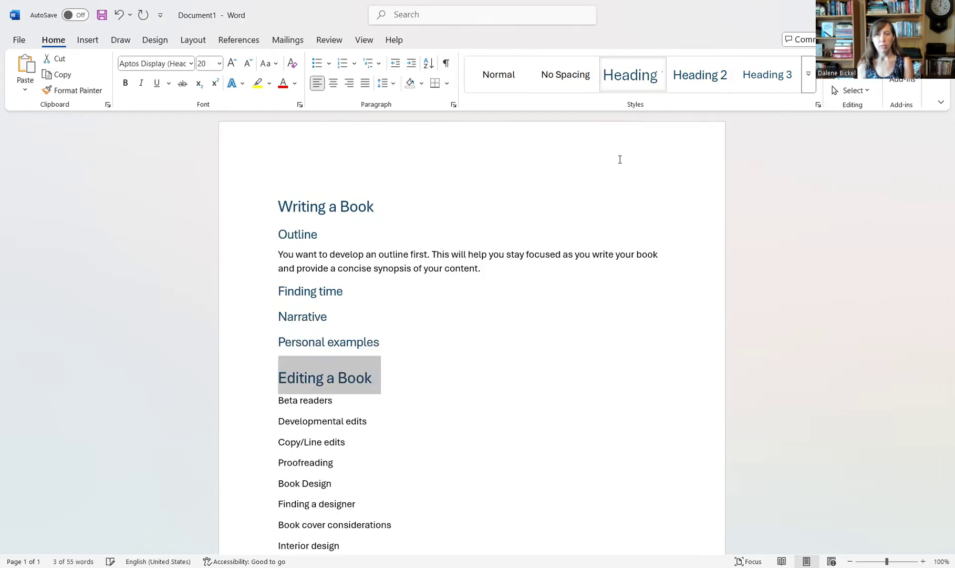
left_click(403, 417)
left_click_drag(279, 399, 331, 461)
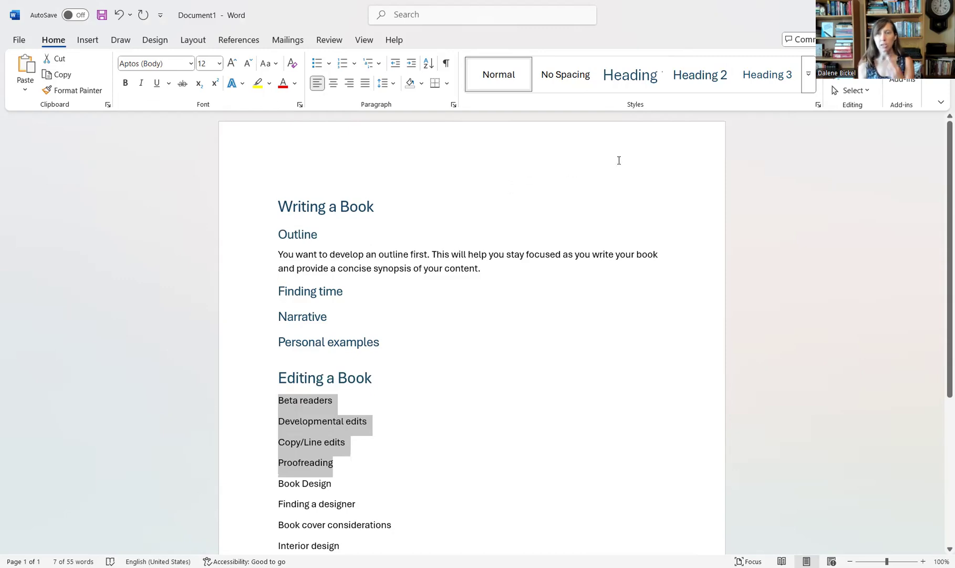
left_click(698, 75)
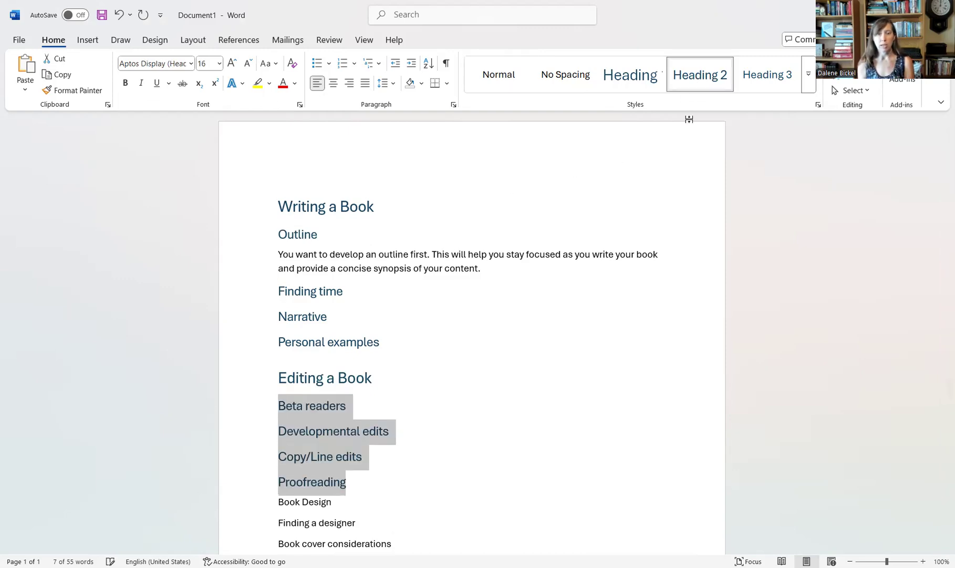
left_click(405, 488)
- Style "Book Design" as Heading 1 and the three lines from "Finding a designer" through "Interior design" as Heading 2
left_click_drag(330, 504, 278, 506)
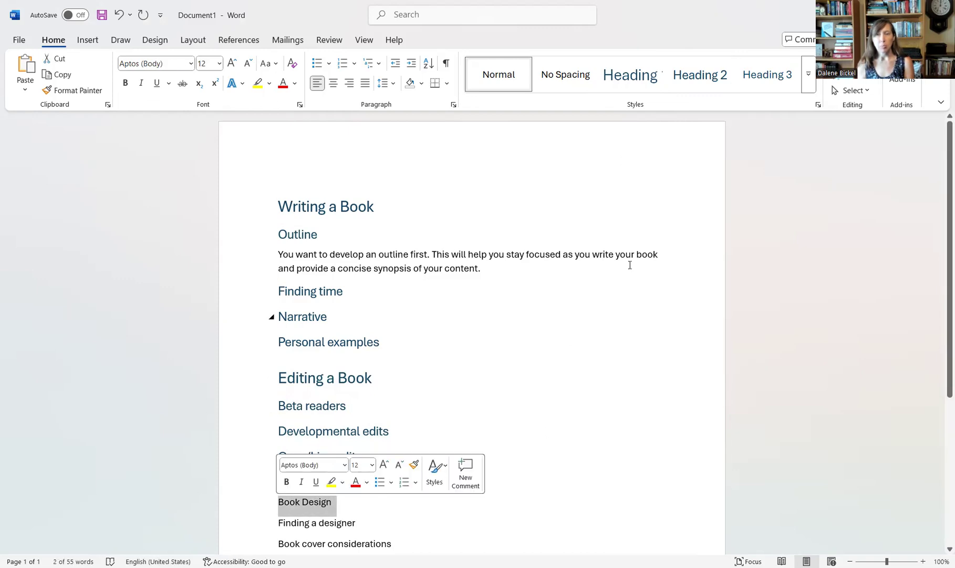
left_click(631, 84)
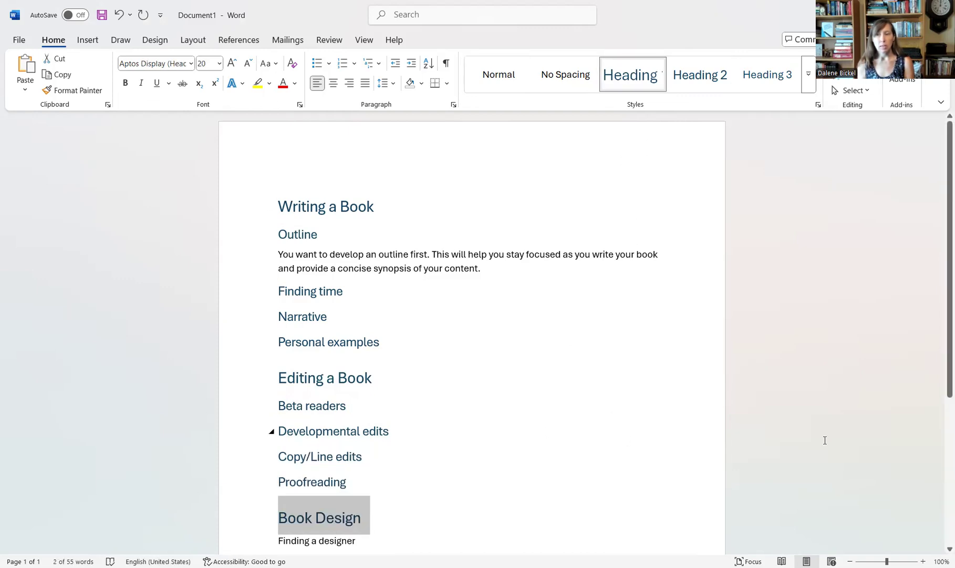
scroll(941, 385, "down", 4)
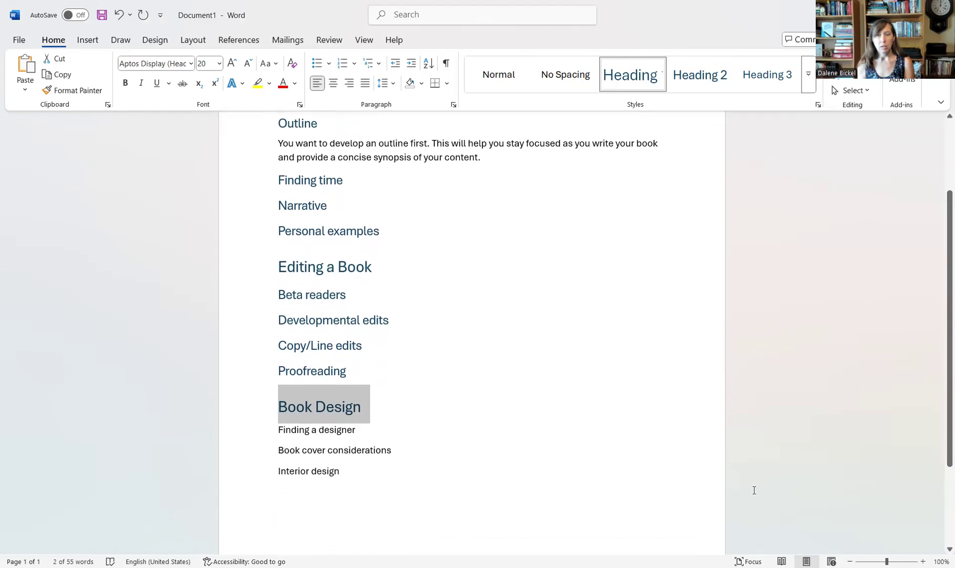
left_click(310, 456)
left_click_drag(278, 429, 310, 475)
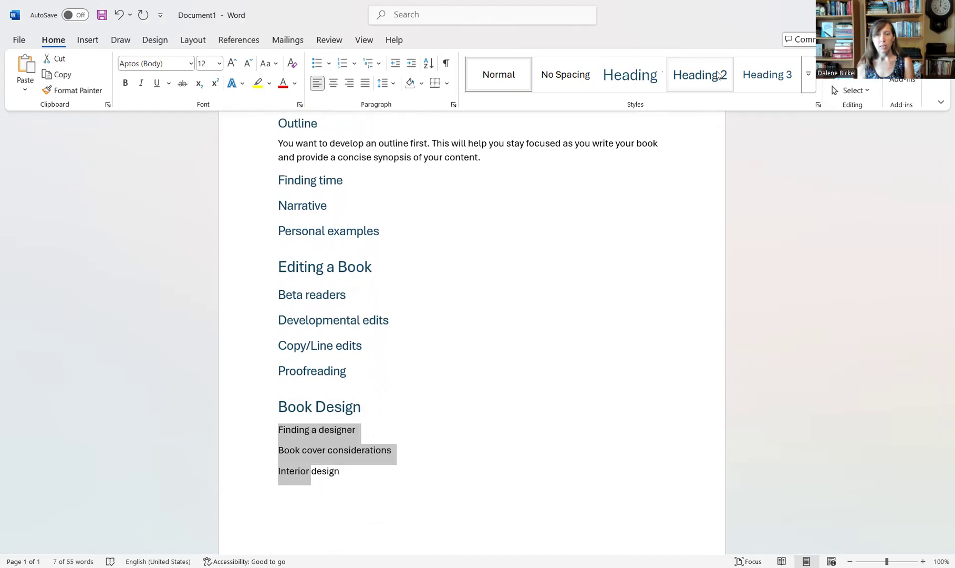
left_click(701, 75)
left_click(528, 439)
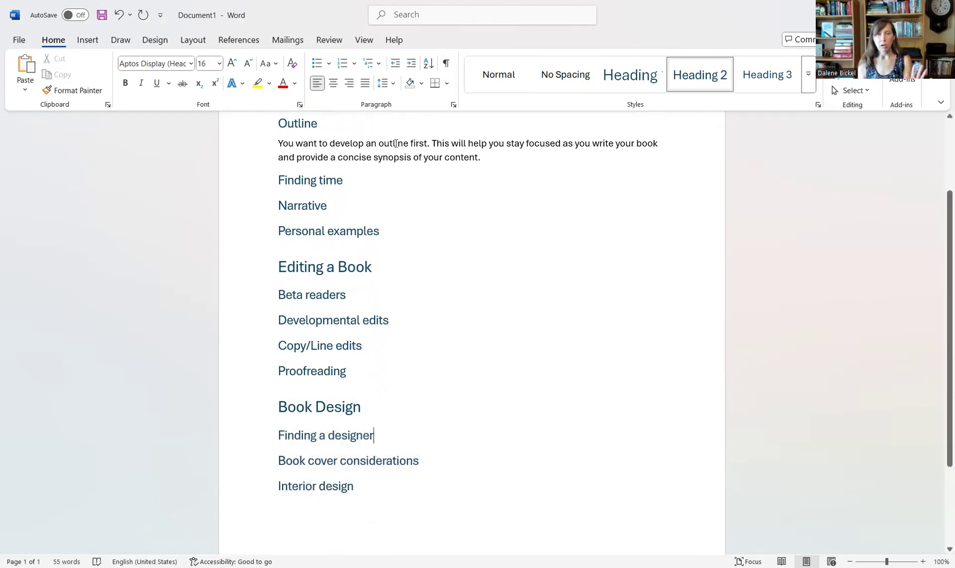
- Display the Navigation pane with the document's headings outline
left_click_drag(941, 422, 940, 363)
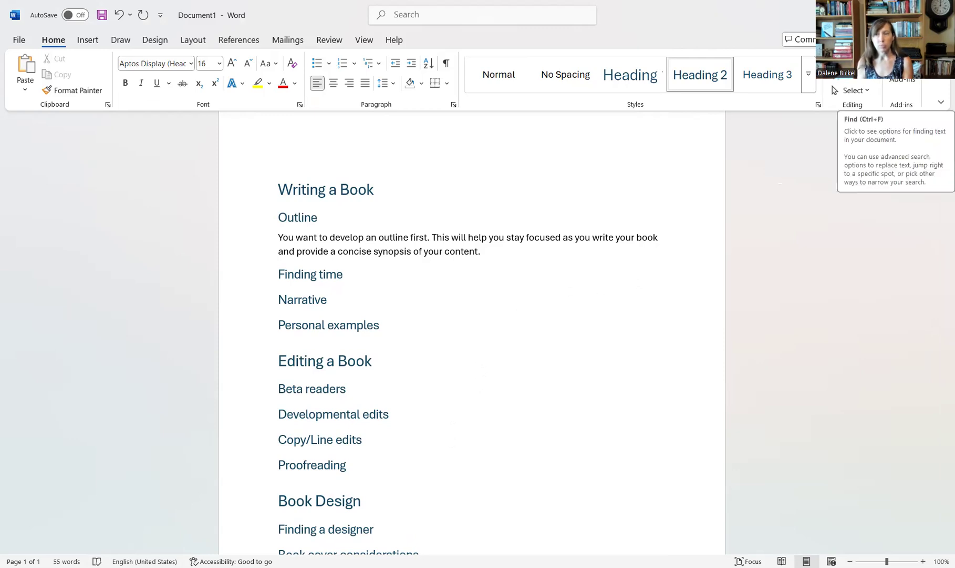
left_click(856, 78)
left_click(855, 77)
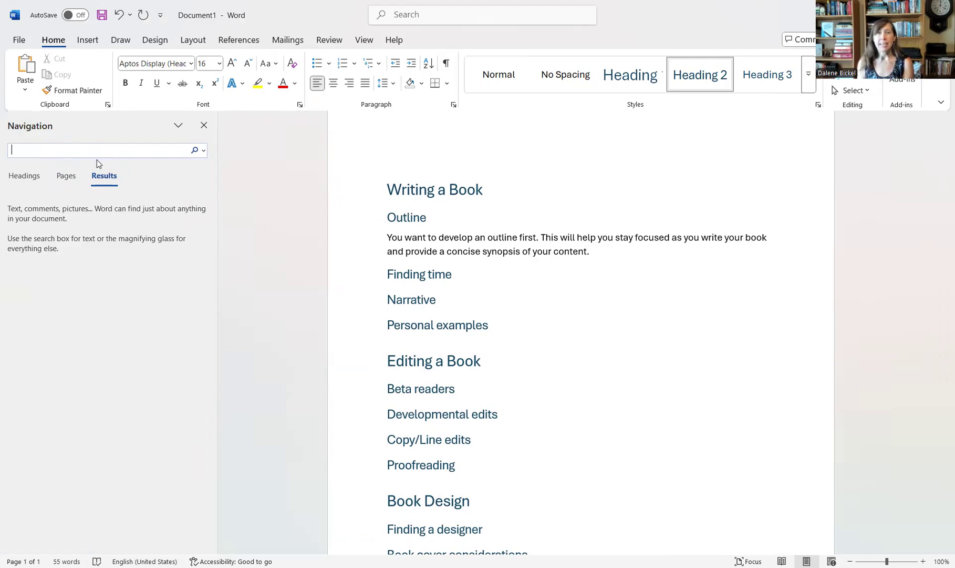
left_click(24, 176)
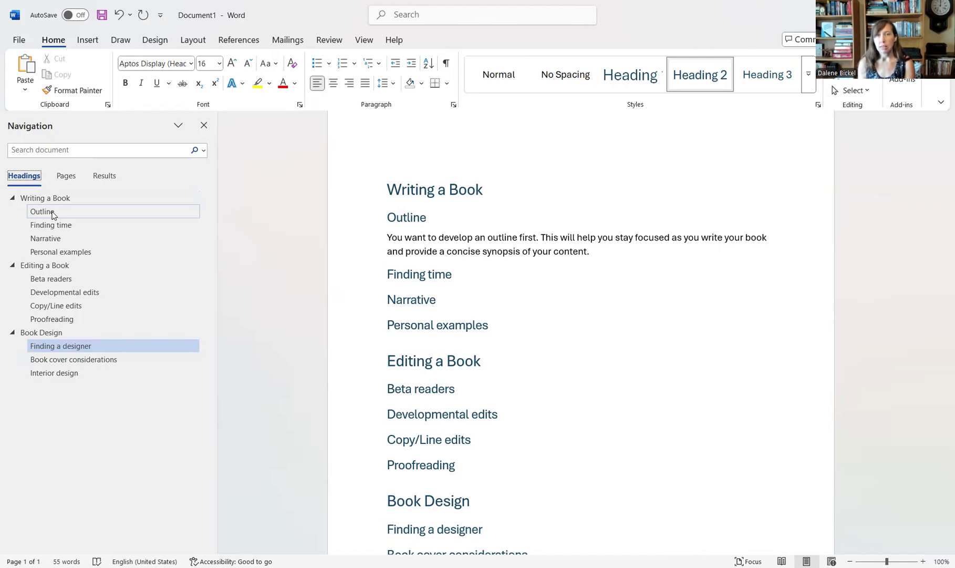
- Jump to the "Outline" section and back to "Writing a Book" using the headings outline
left_click(42, 211)
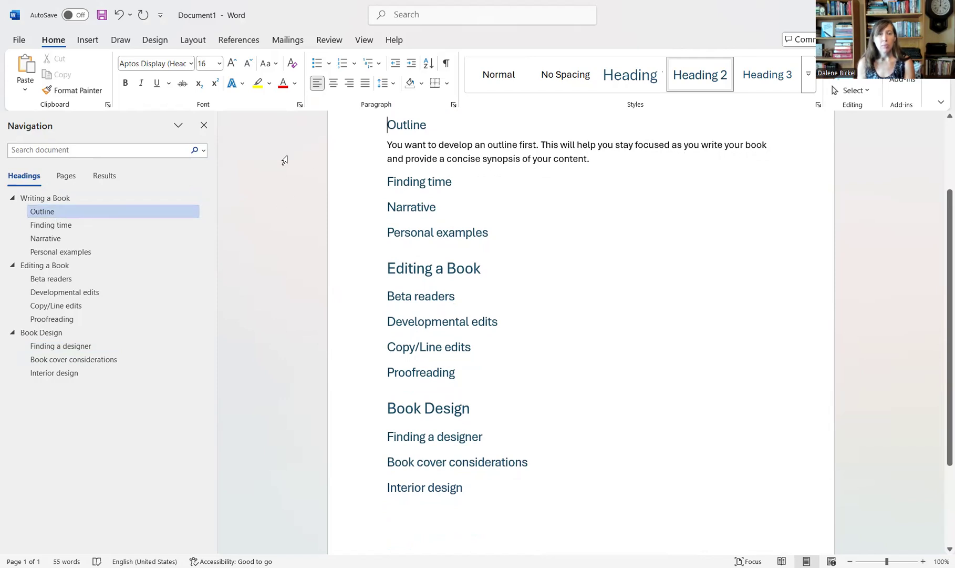
mouse_move(391, 124)
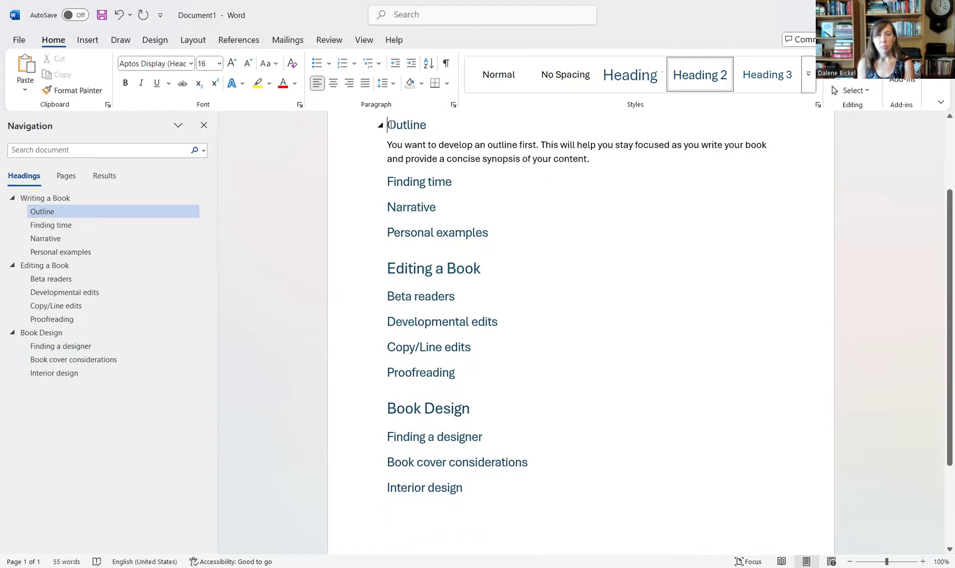
left_click(72, 198)
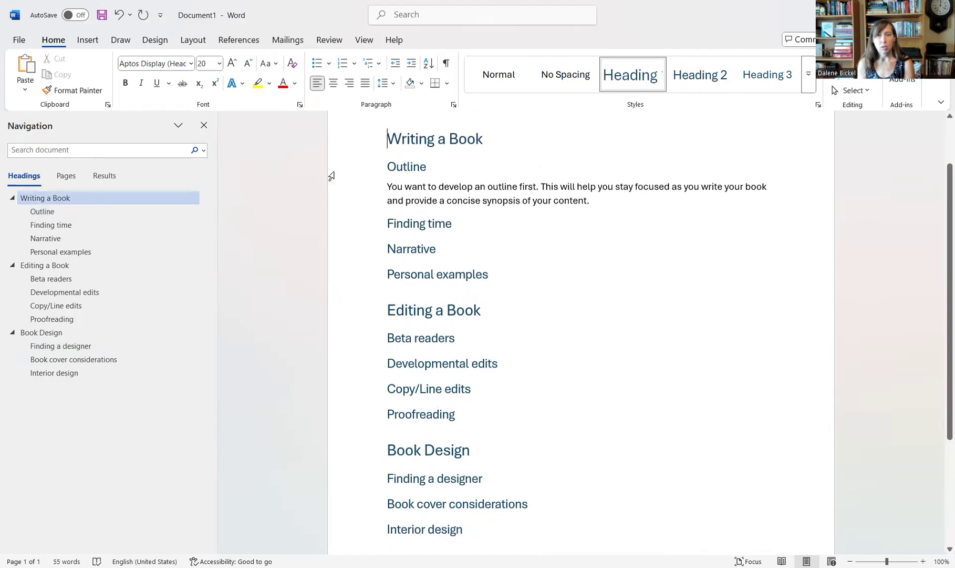
- Insert page breaks before the "Outline" and "Finding time" headings
left_click(390, 166)
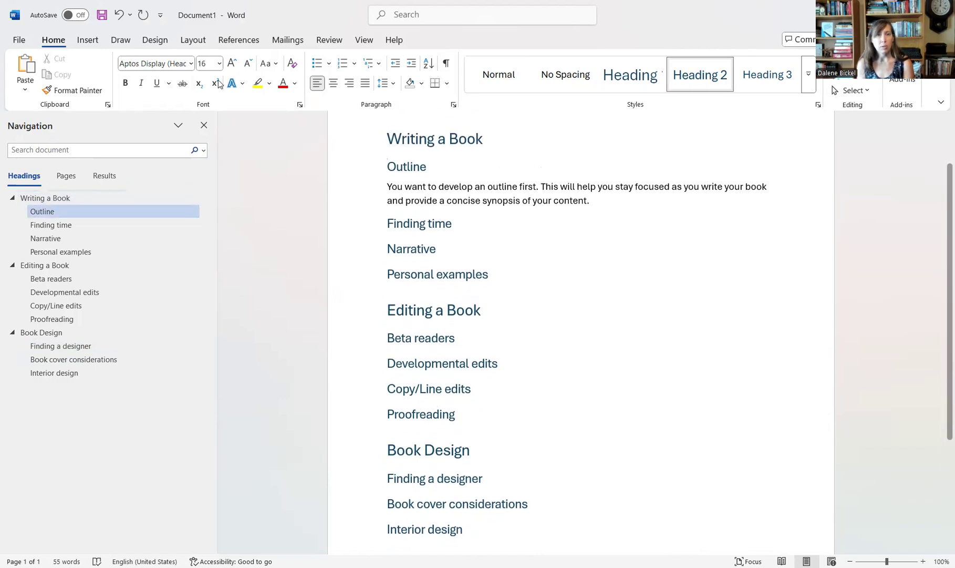
left_click(96, 45)
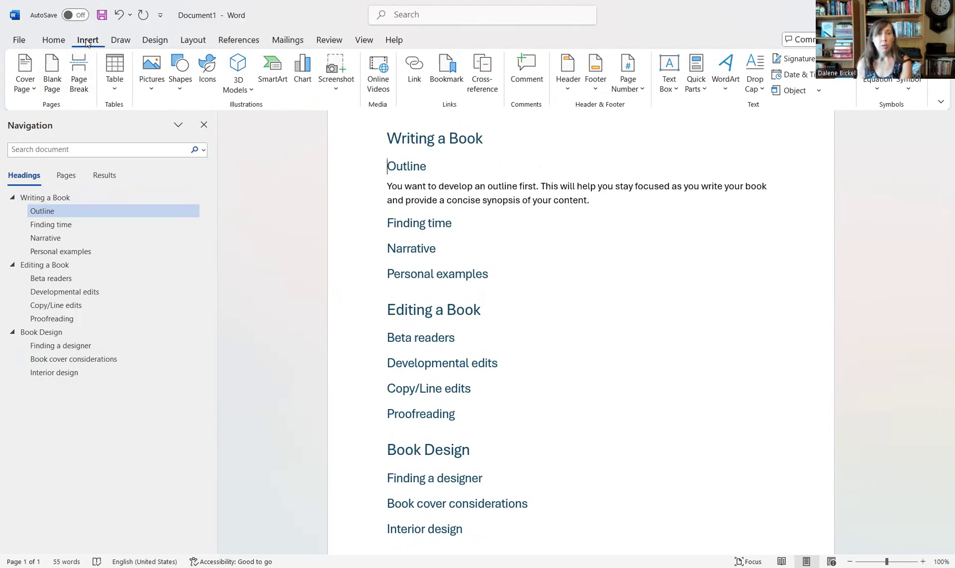
left_click(80, 72)
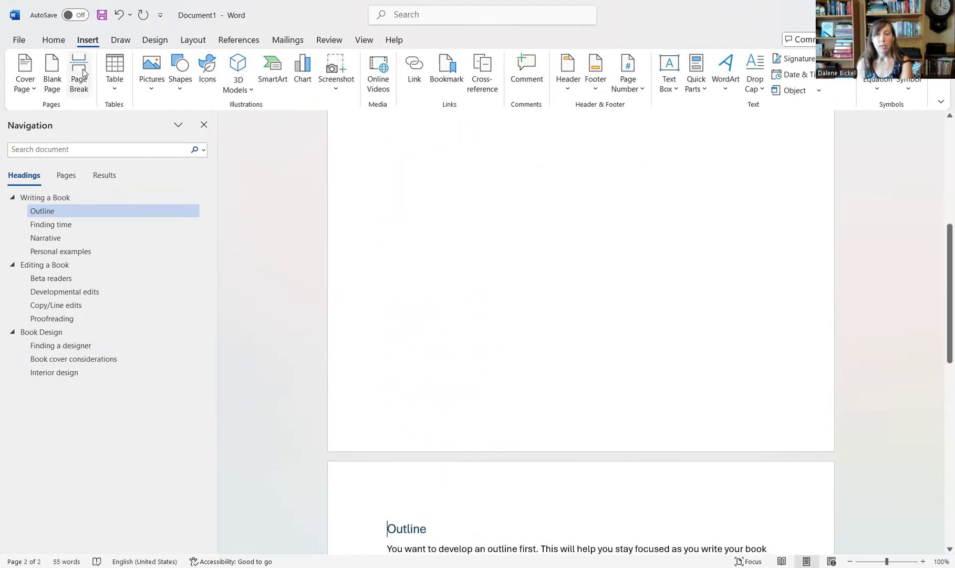
left_click_drag(944, 325, 941, 397)
left_click(388, 355)
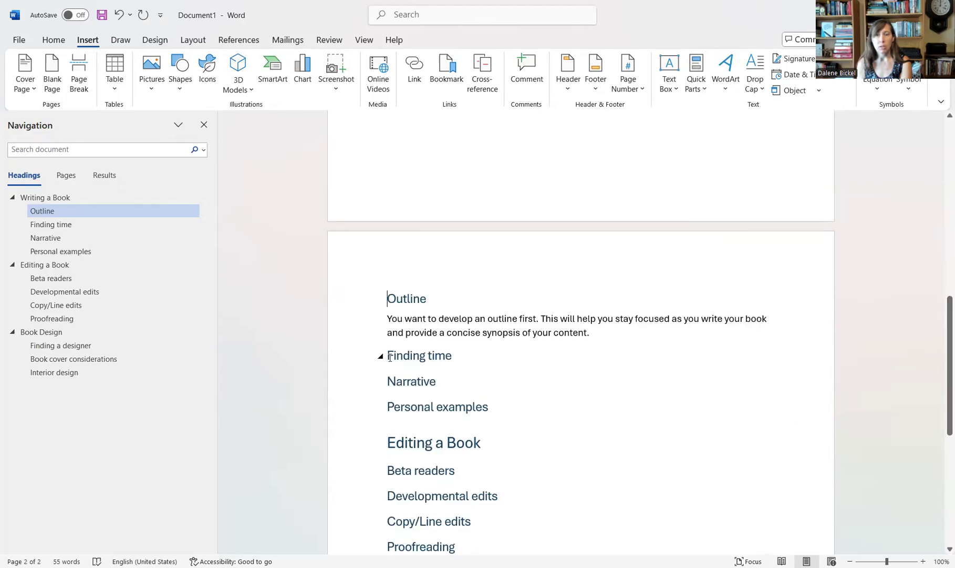
left_click(80, 74)
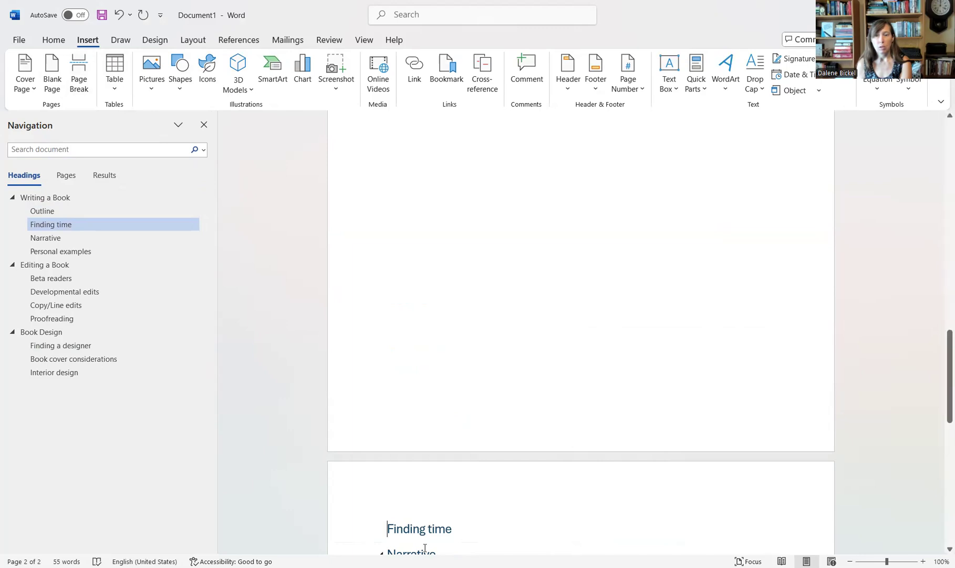
- Insert page breaks before the "Narrative" and "Personal examples" headings
left_click(389, 551)
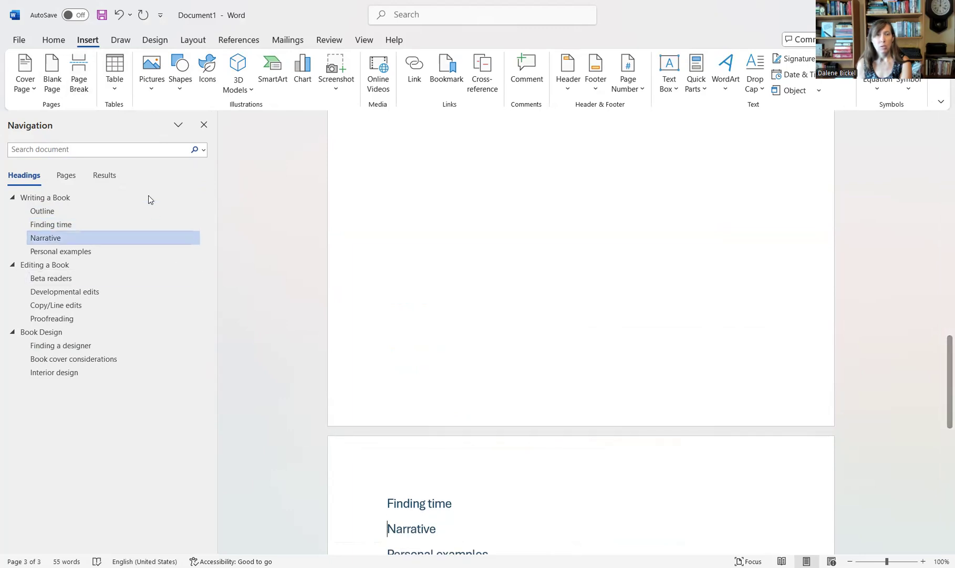
left_click(79, 76)
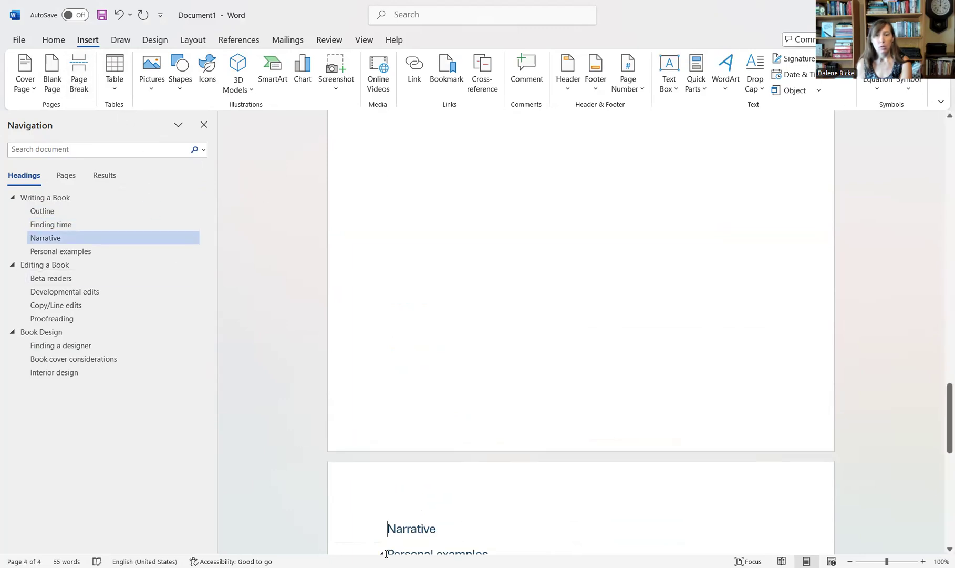
left_click(387, 554)
left_click(78, 76)
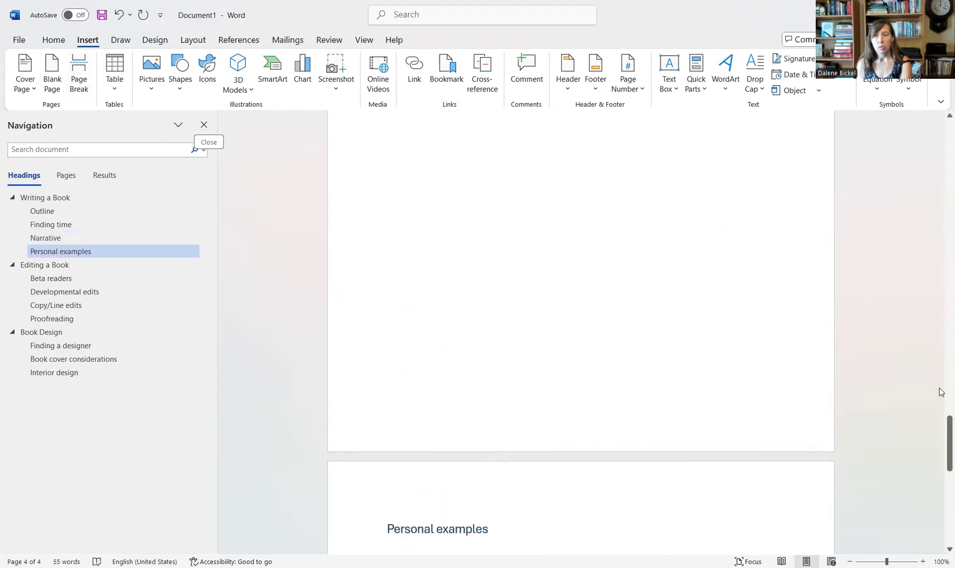
- Insert page breaks before the "Editing a Book" and "Beta readers" headings
left_click_drag(945, 435, 945, 471)
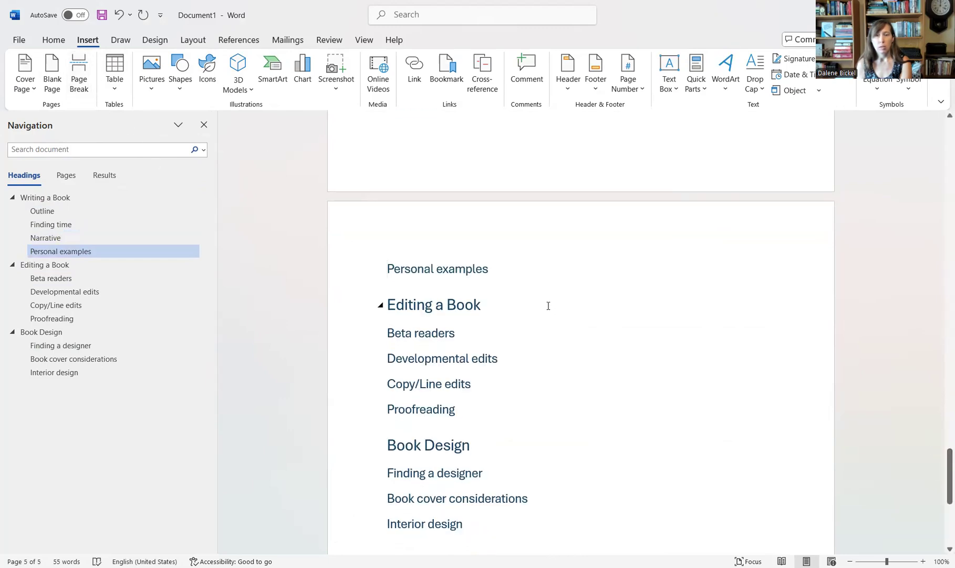
left_click(389, 305)
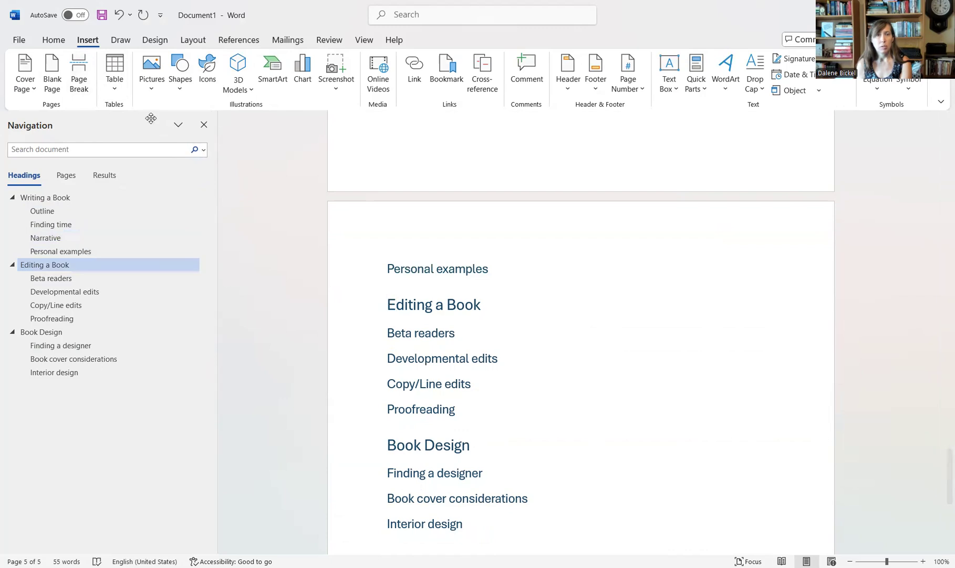
left_click(79, 77)
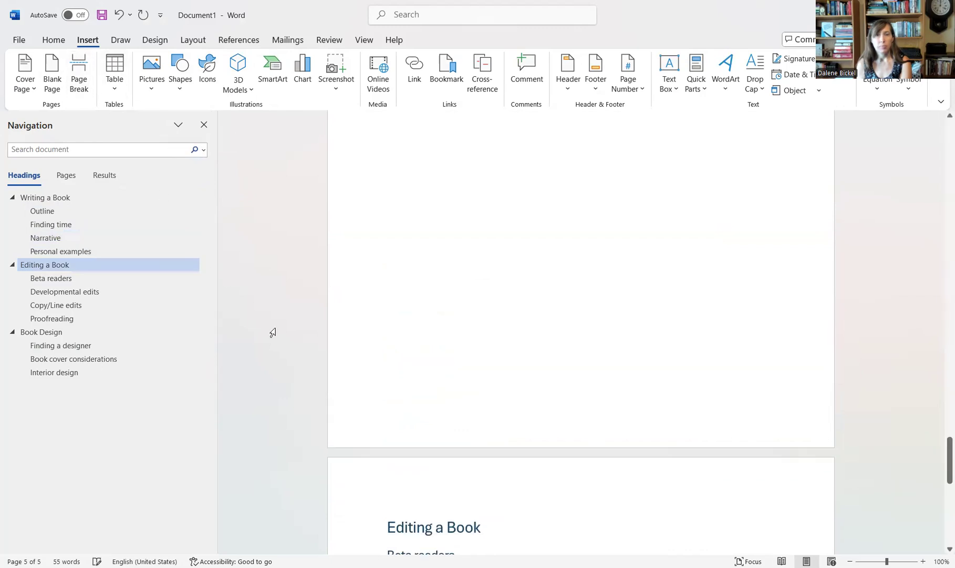
left_click(387, 542)
left_click(77, 74)
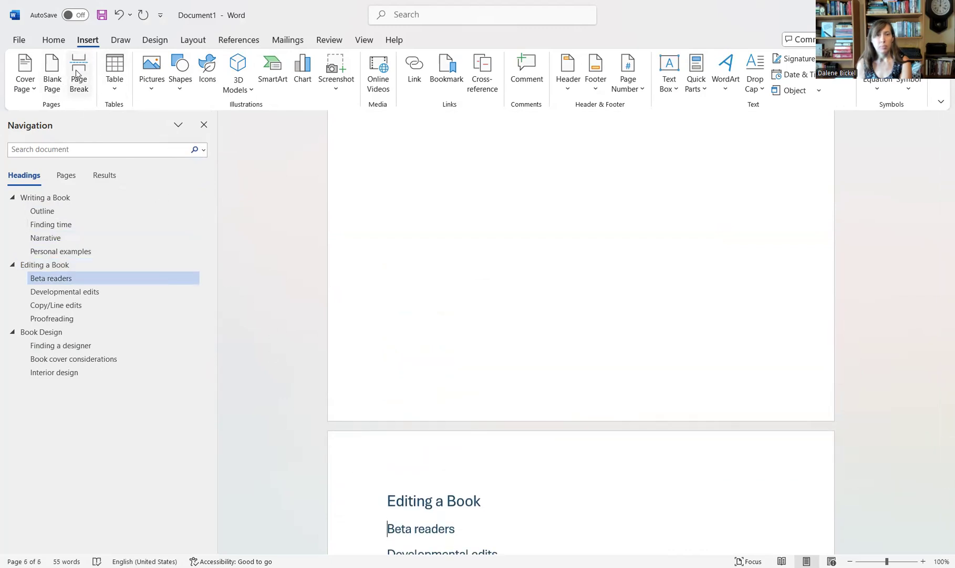
left_click(77, 74)
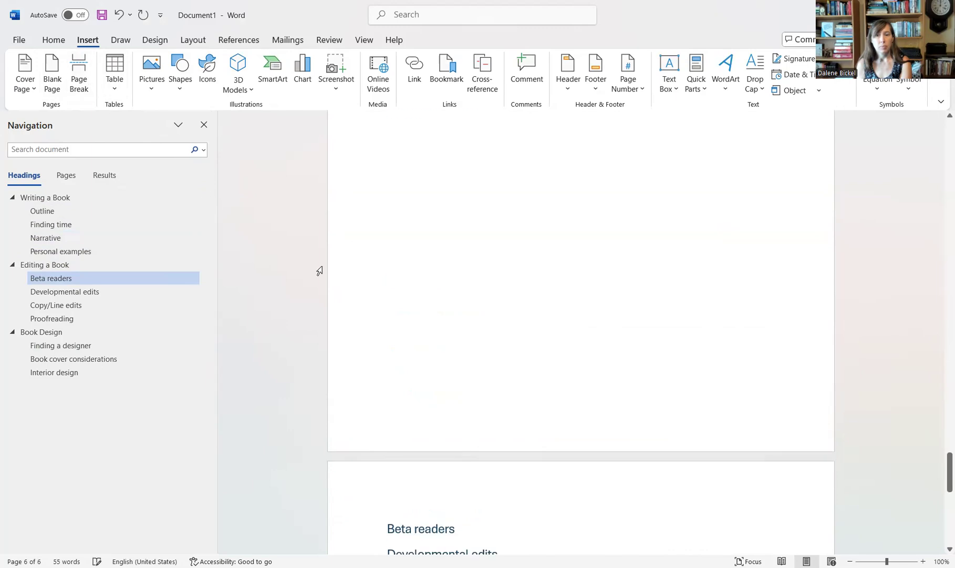
- Insert page breaks before the "Developmental edits" and "Copy/Line edits" headings
left_click(389, 553)
left_click(79, 76)
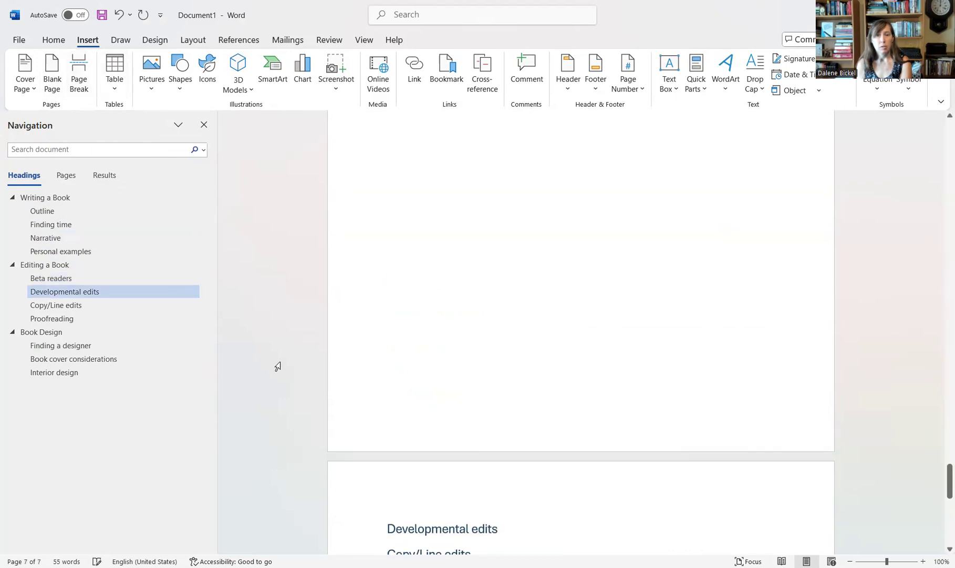
left_click(396, 553)
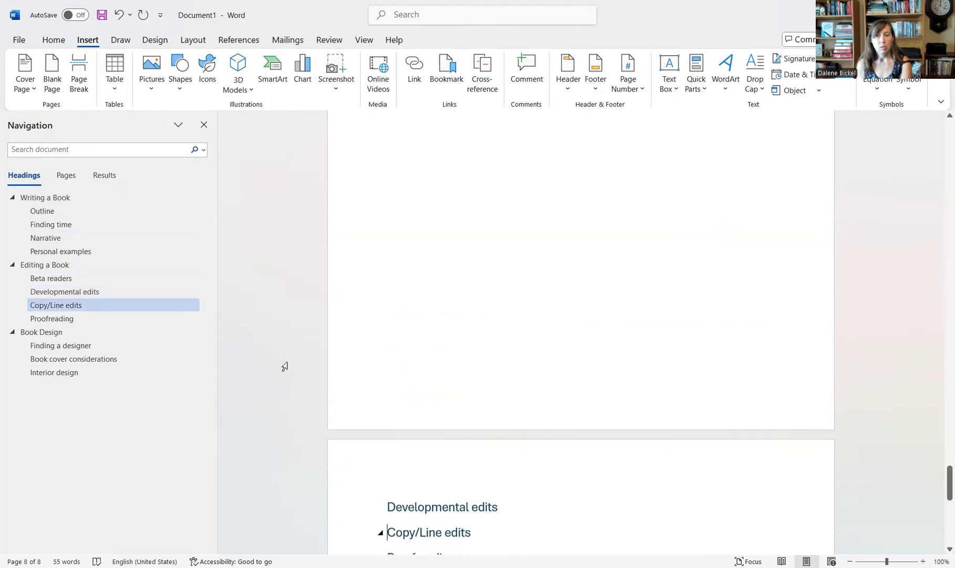
left_click(74, 73)
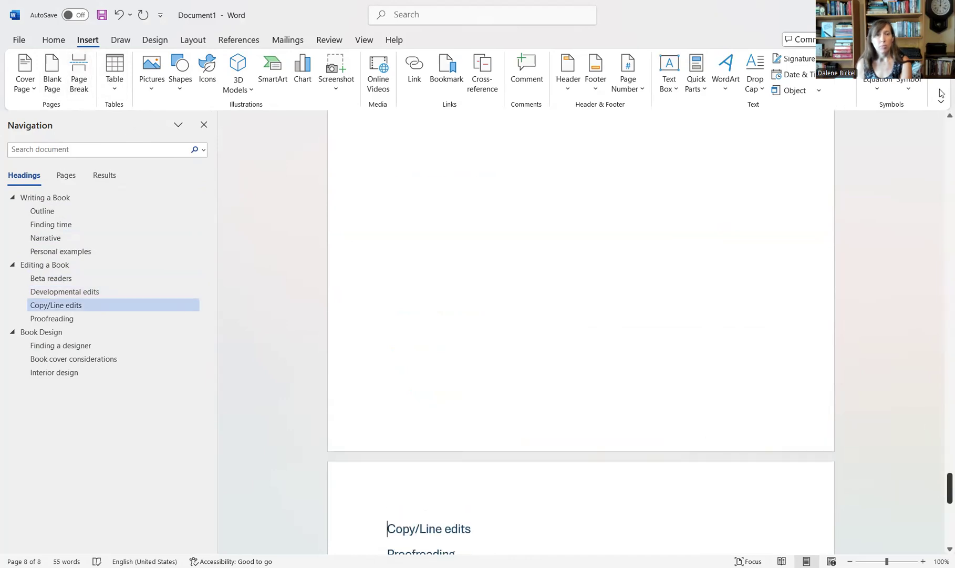
- Jump to "Writing a Book", "Finding time", "Narrative" and "Editing a Book" through the headings outline, and show the Find options
left_click(45, 197)
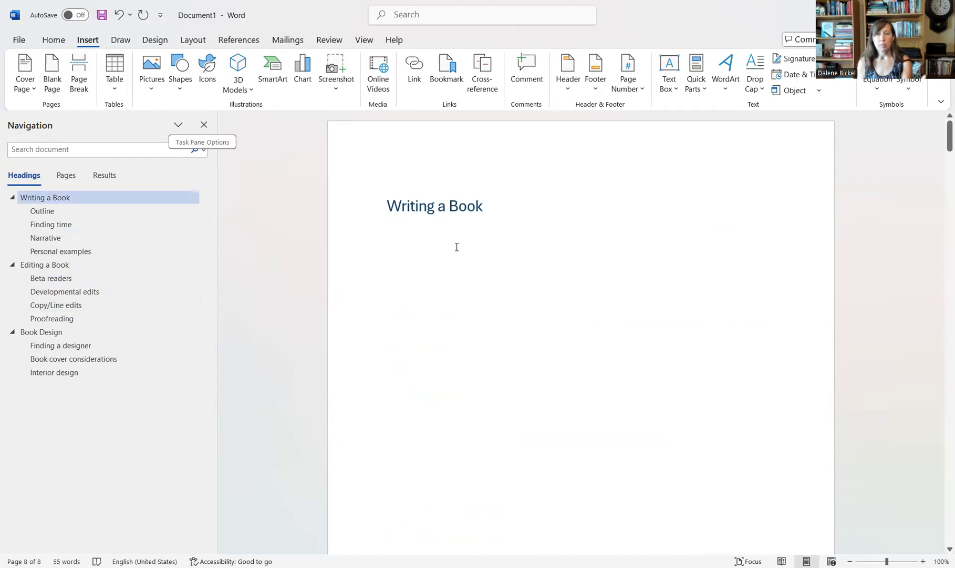
left_click(73, 226)
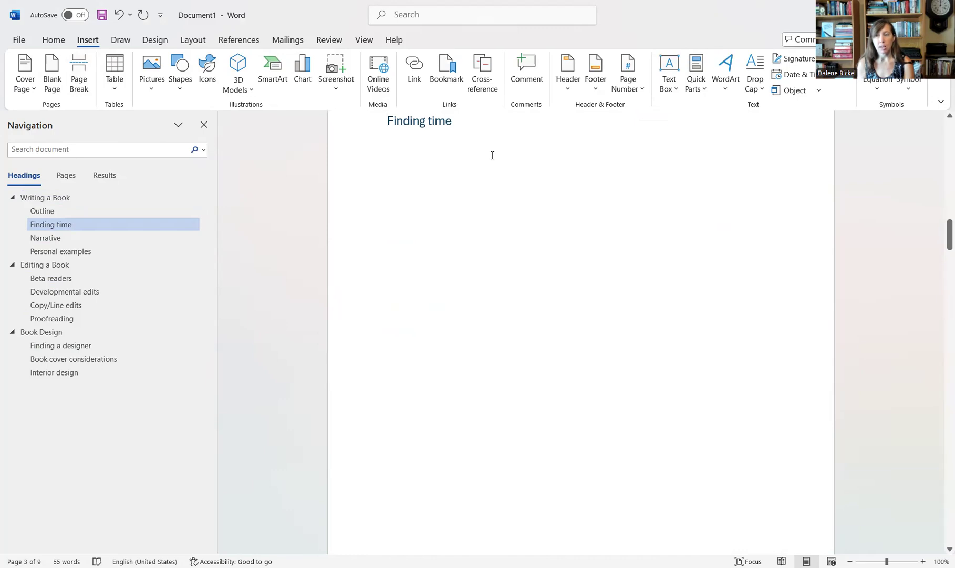
left_click_drag(940, 241, 941, 139)
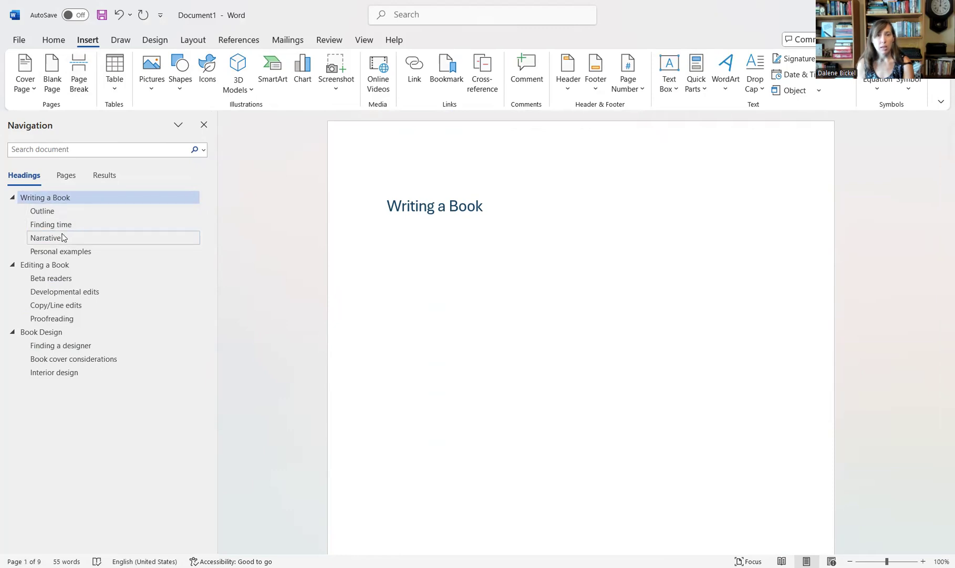
left_click(62, 238)
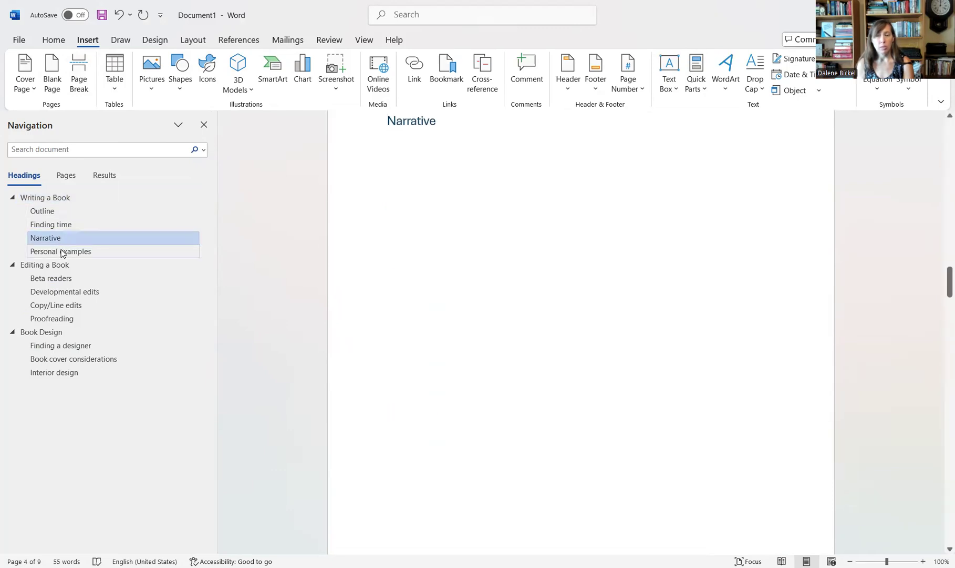
left_click(49, 268)
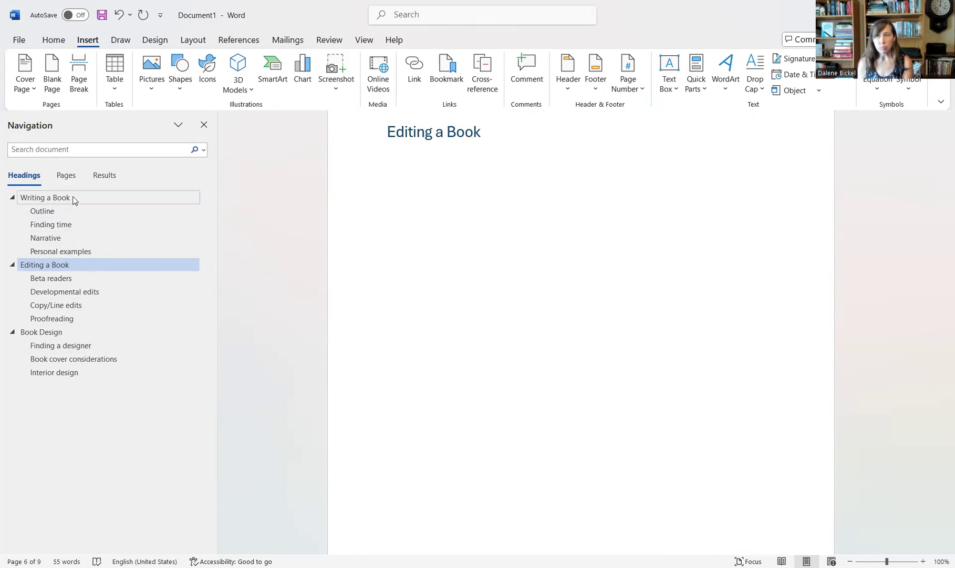
left_click(53, 41)
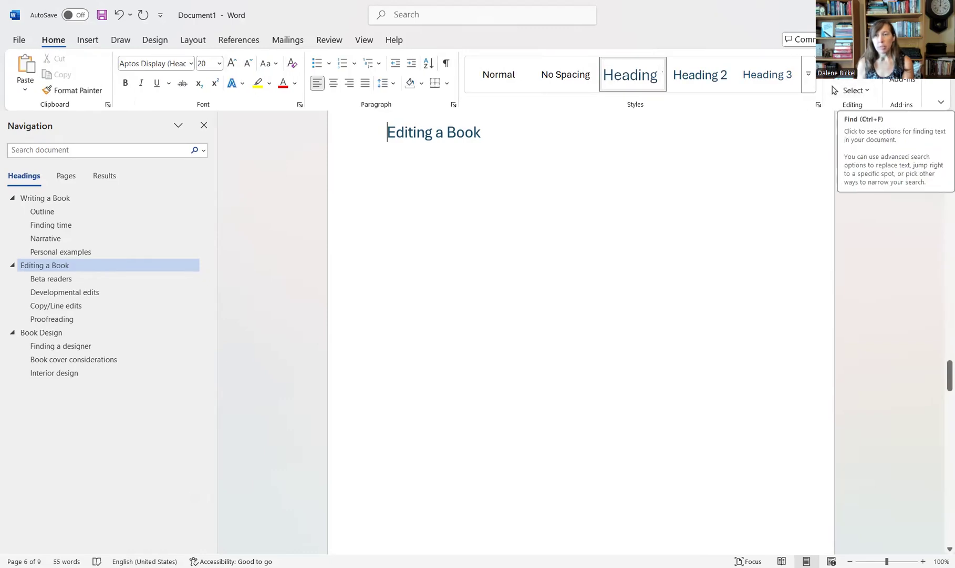
left_click(867, 80)
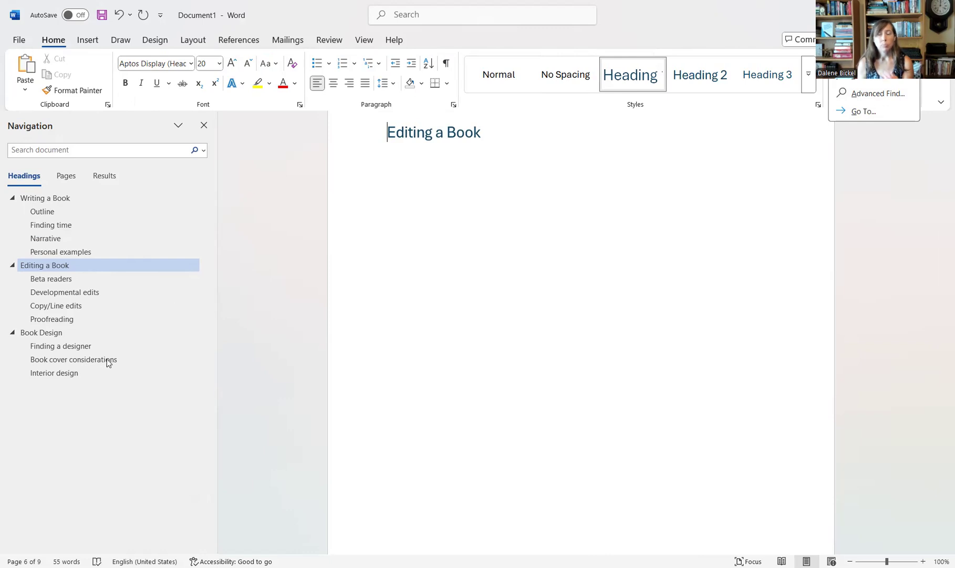
- Give the body paragraph under "Outline" a 0.3" left indent and a 0.5" first-line indent
left_click(75, 211)
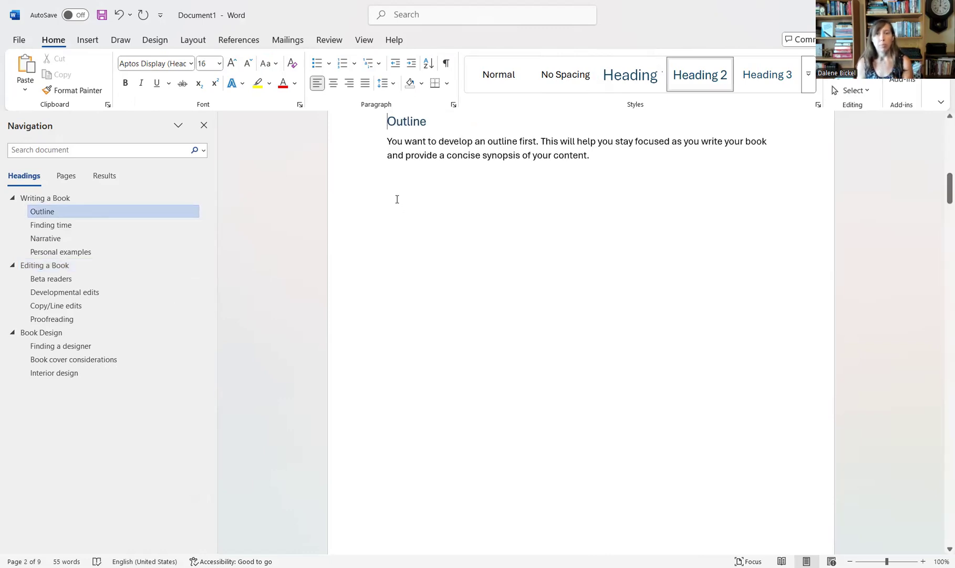
left_click_drag(387, 141, 594, 166)
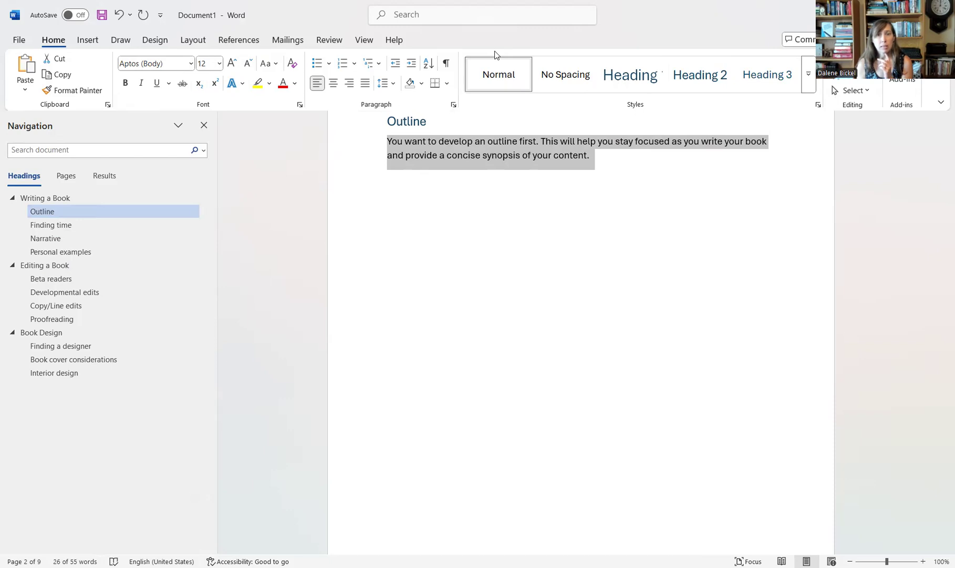
left_click(453, 105)
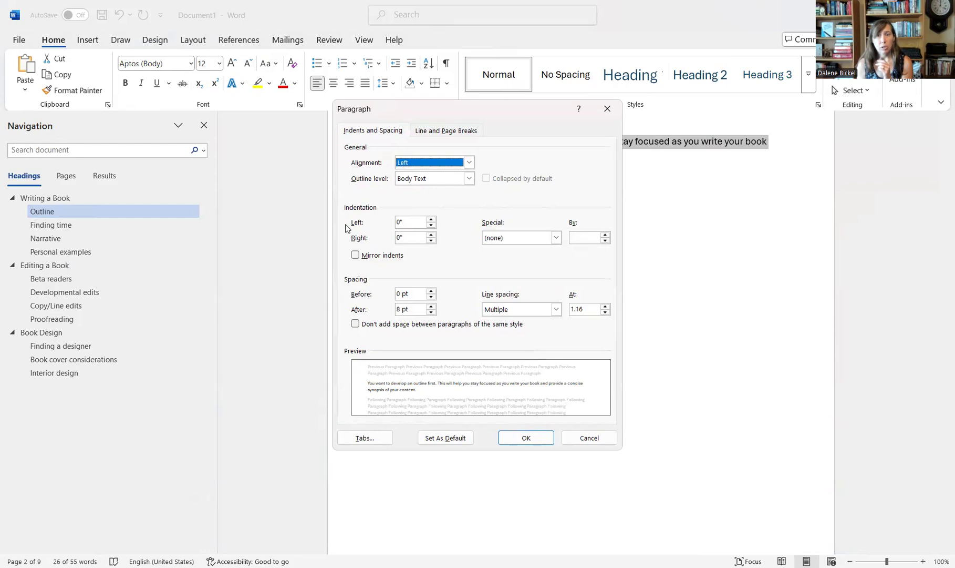
left_click(432, 220)
left_click(432, 221)
left_click(431, 220)
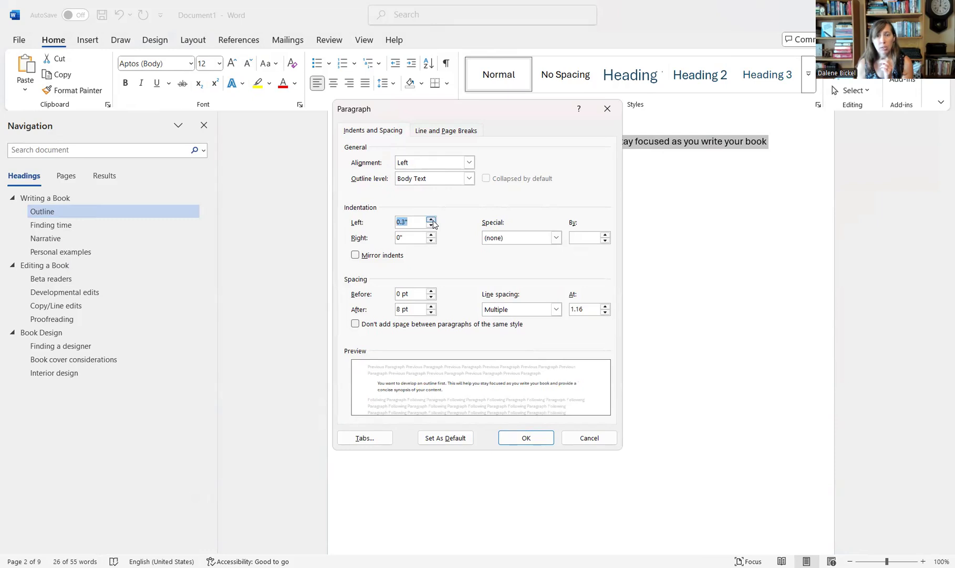
left_click(556, 238)
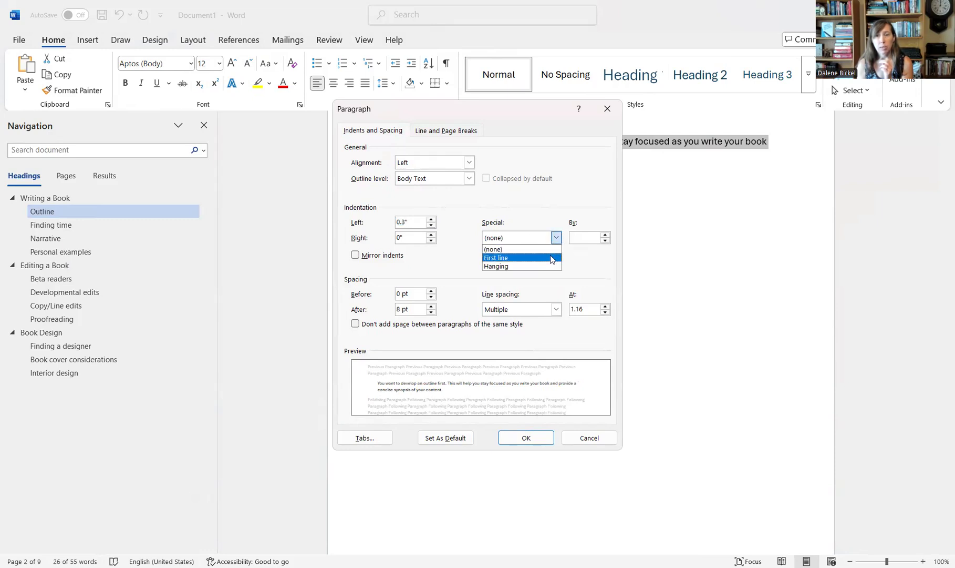
left_click(552, 258)
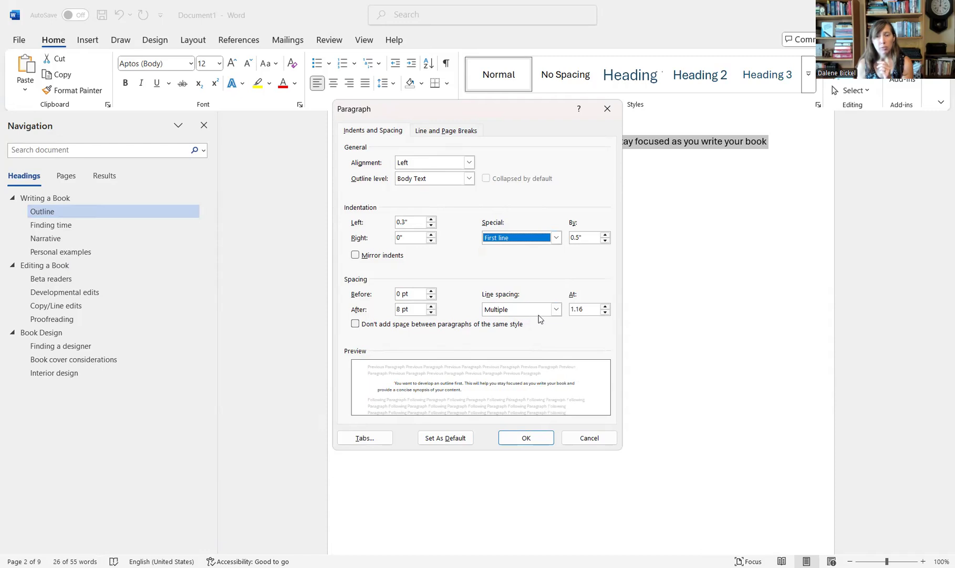
- Try Double and Single line spacing for the paragraph under "Outline", then apply Double
left_click(557, 311)
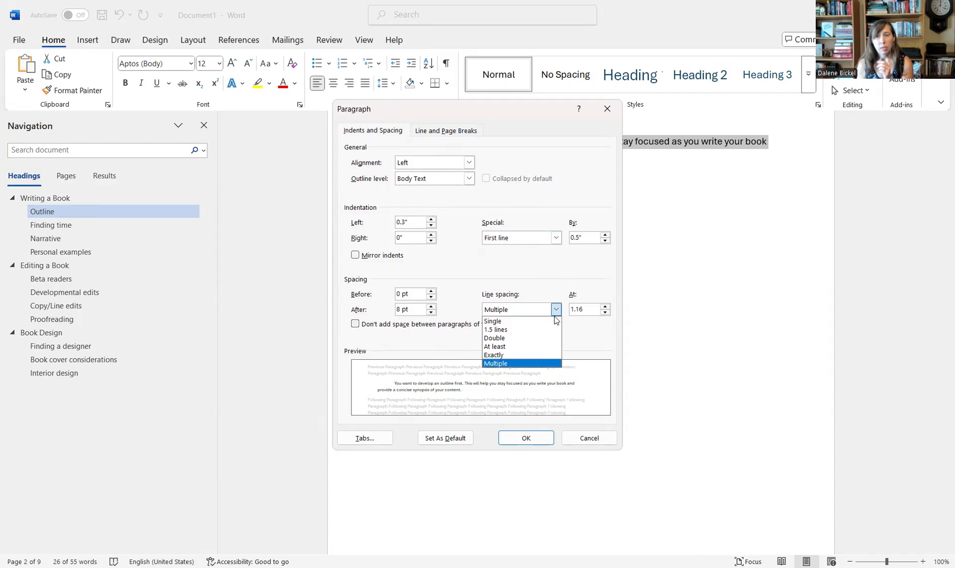
left_click(546, 339)
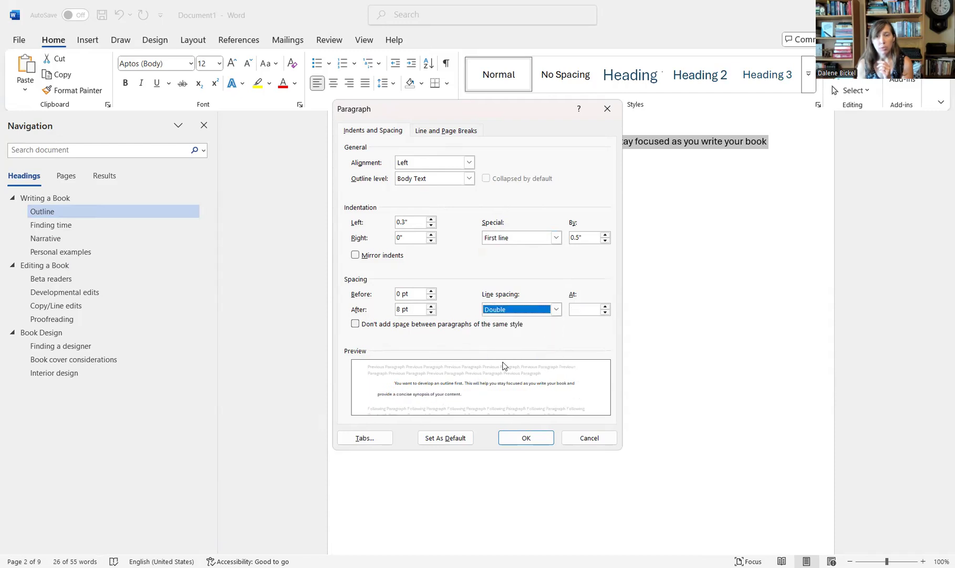
left_click(556, 310)
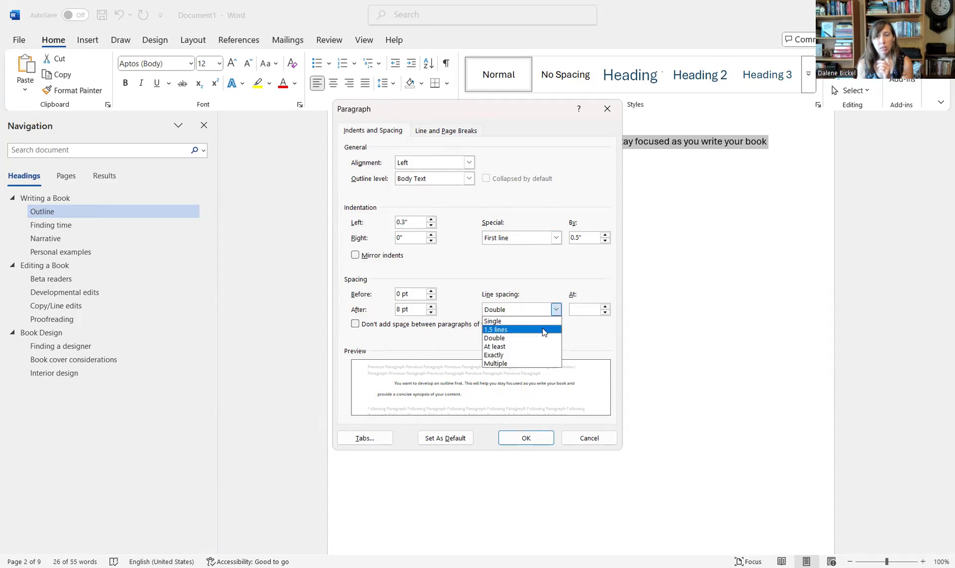
left_click(542, 321)
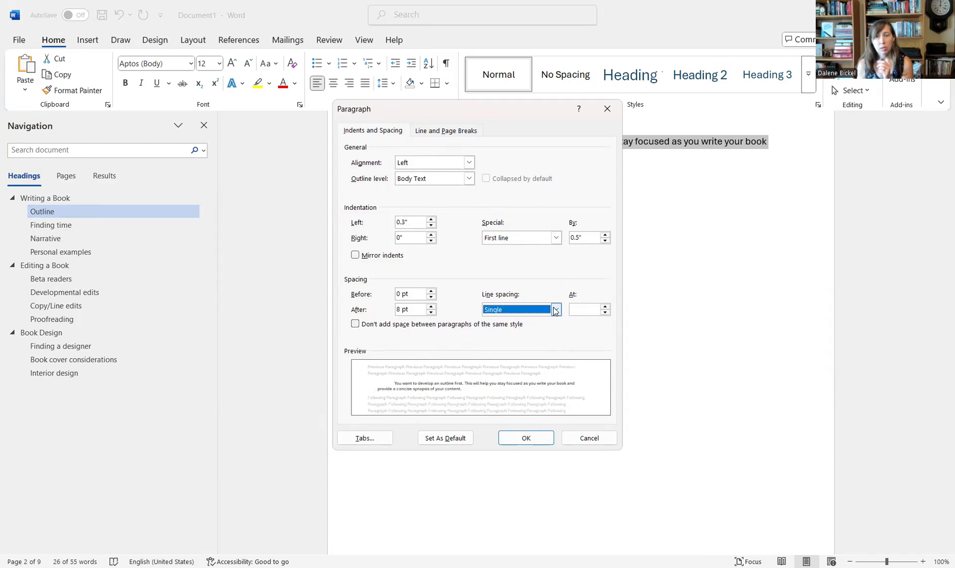
left_click(556, 309)
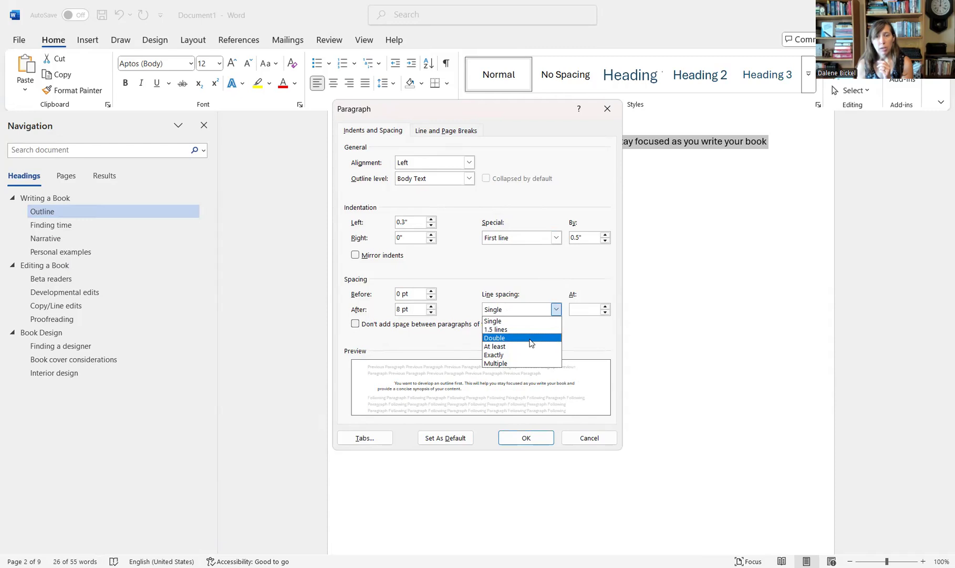
left_click(531, 341)
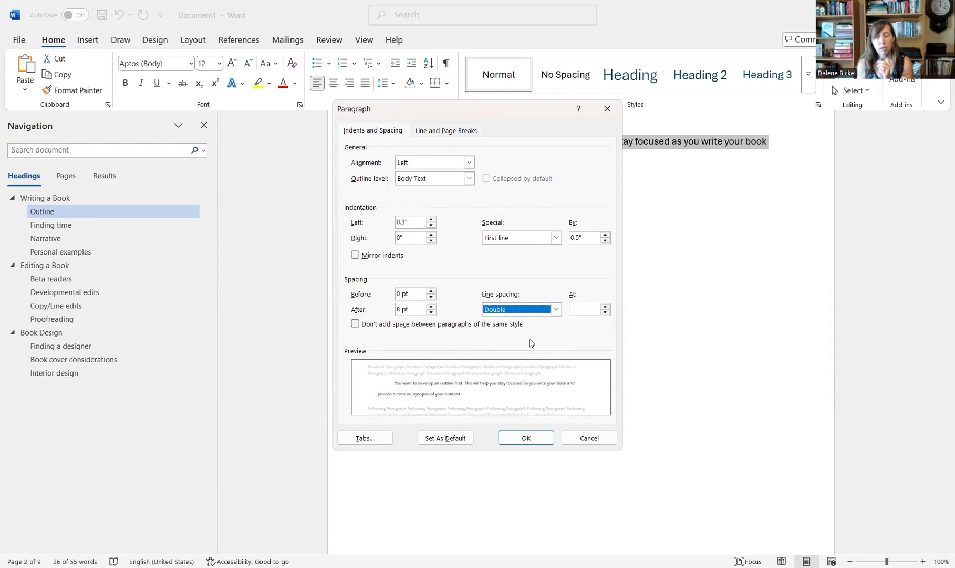
left_click(527, 439)
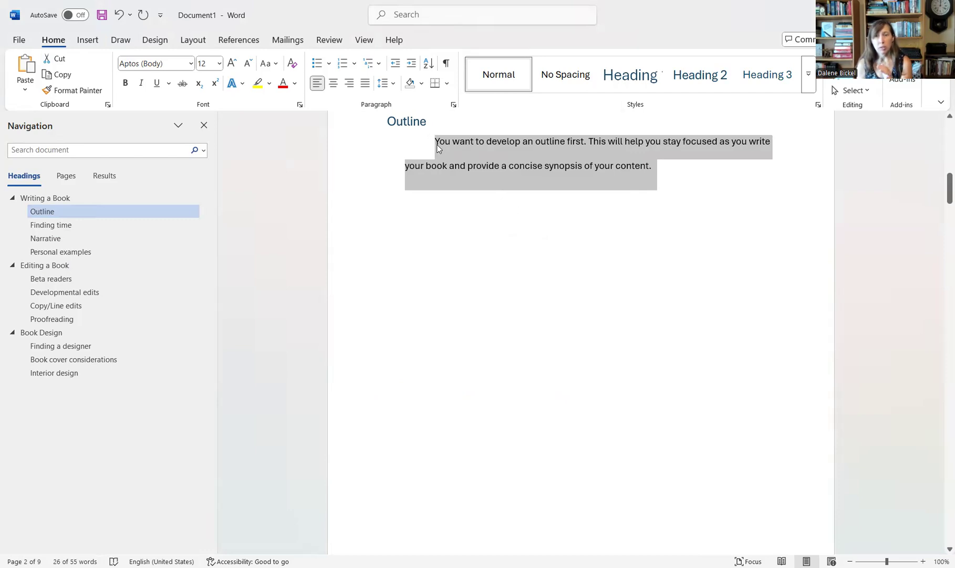
- Reduce the left indent of the paragraph under "Outline" to 0.1" and deselect the text
left_click(453, 104)
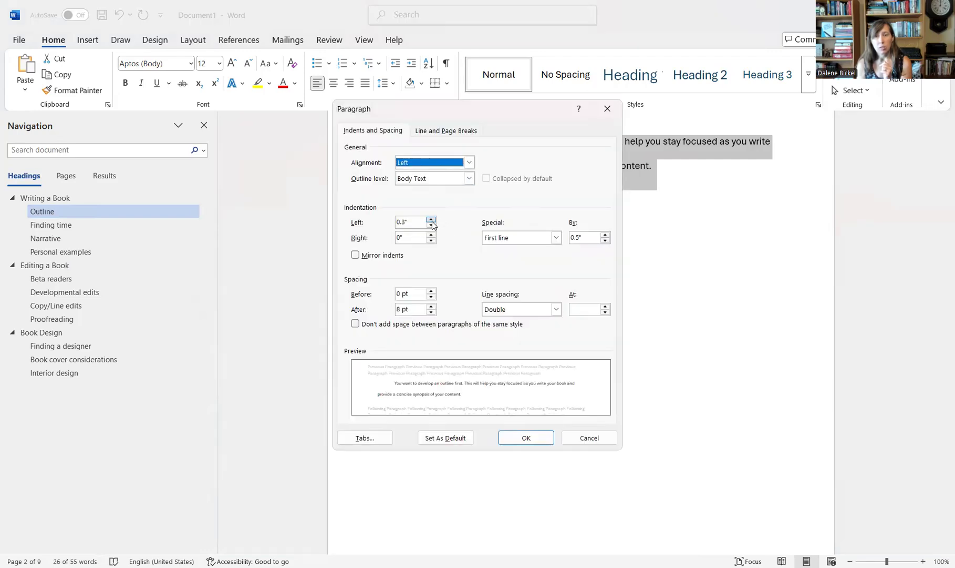
left_click(431, 219)
left_click(431, 218)
left_click(431, 225)
left_click(431, 225)
left_click(431, 224)
left_click(431, 225)
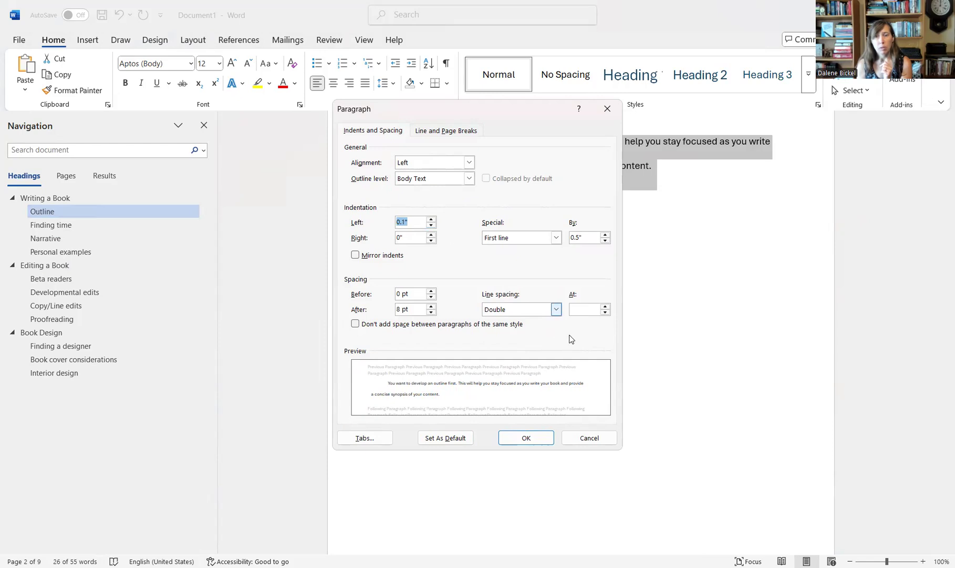
left_click(536, 441)
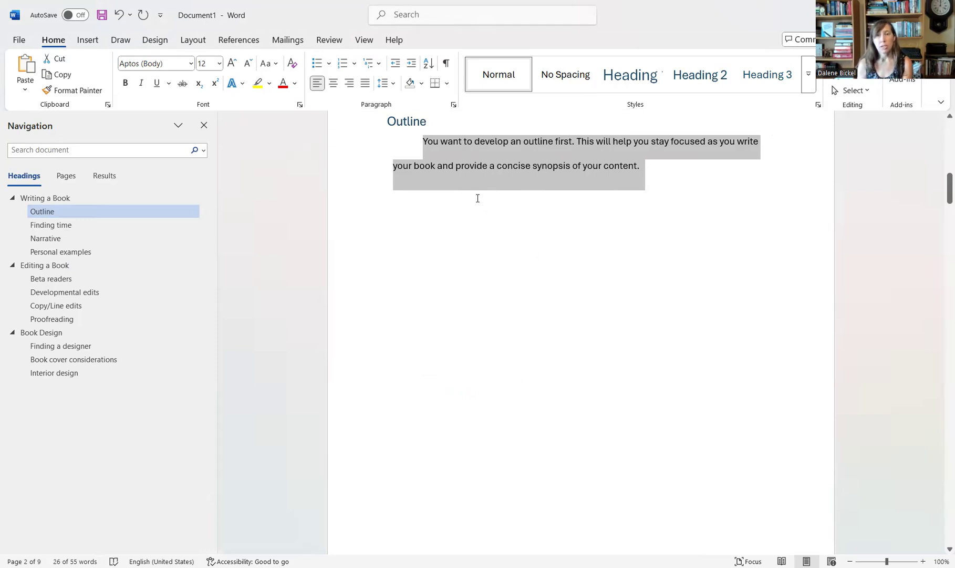
left_click(491, 245)
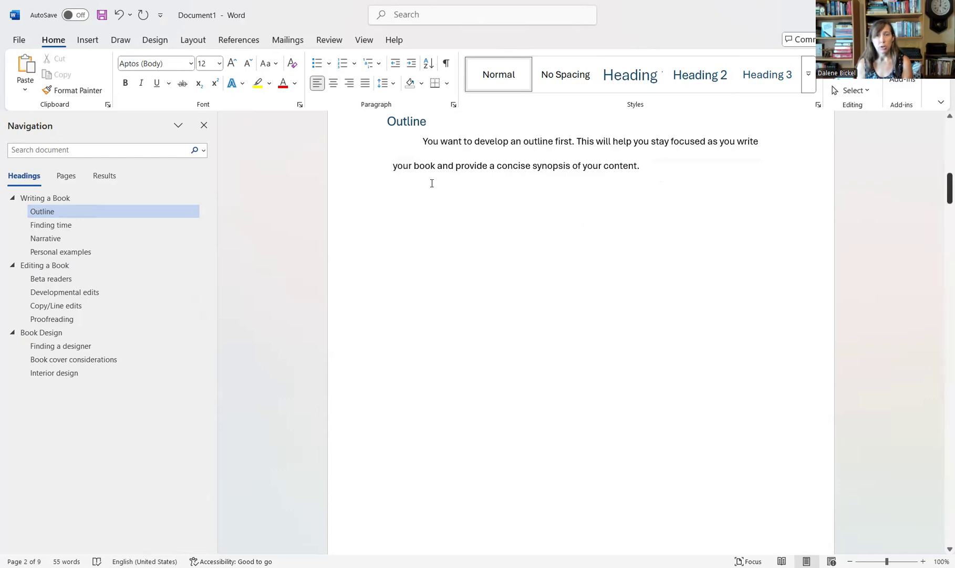
- Insert the built-in Automatic Table 1 table of contents at the very beginning of the document
key("ctrl+Home")
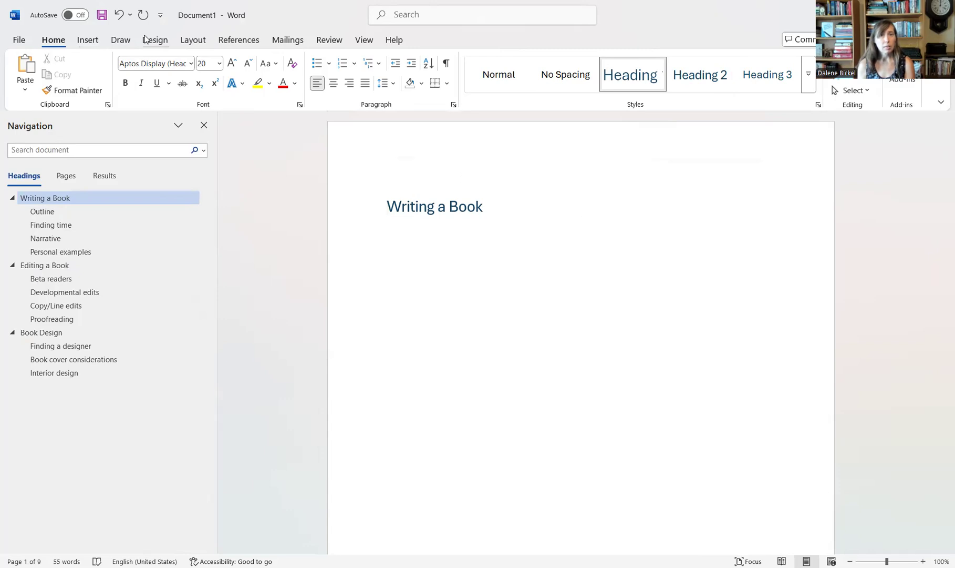
left_click(235, 39)
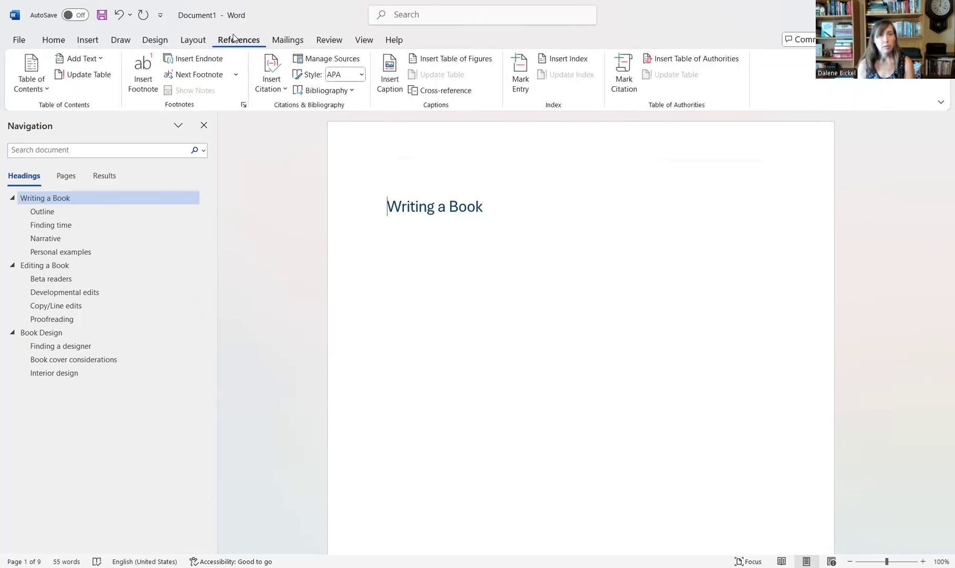
left_click(41, 93)
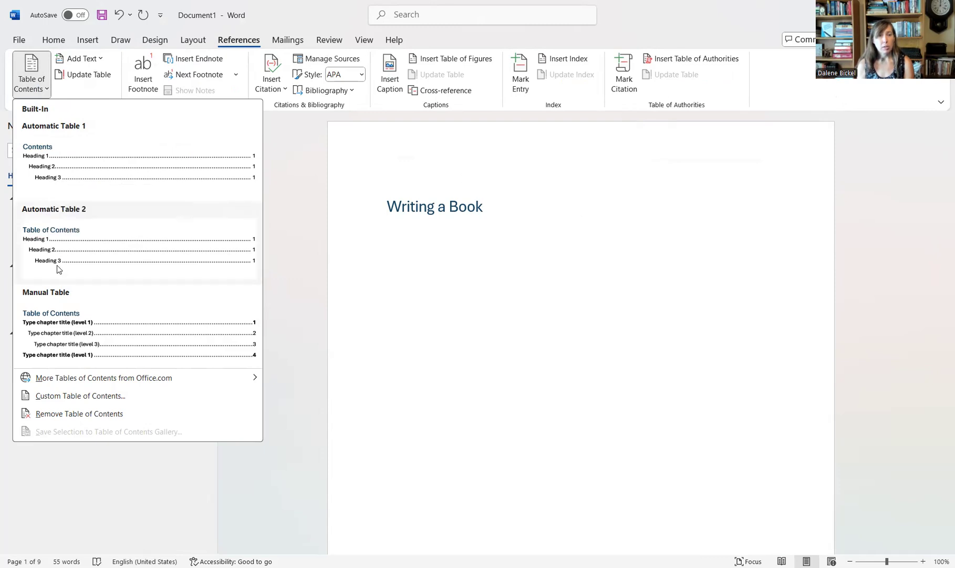
left_click(67, 395)
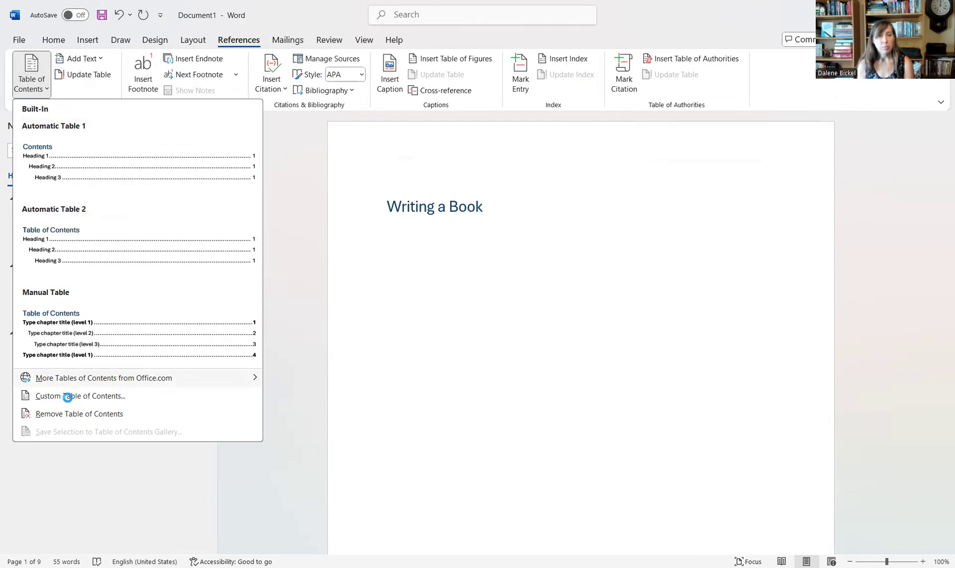
left_click(149, 170)
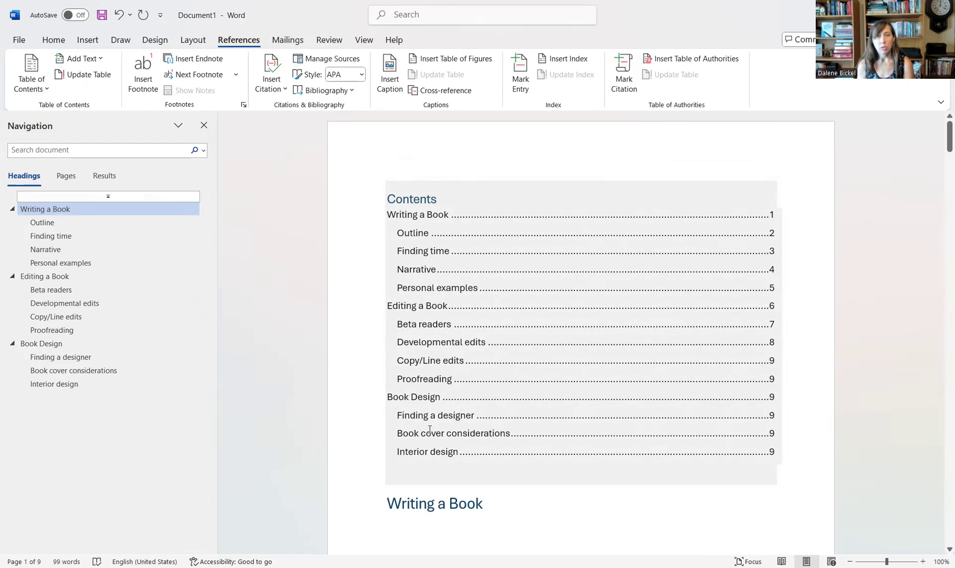
- Replace the table of contents with a custom one that shows only 1 heading level
left_click(41, 91)
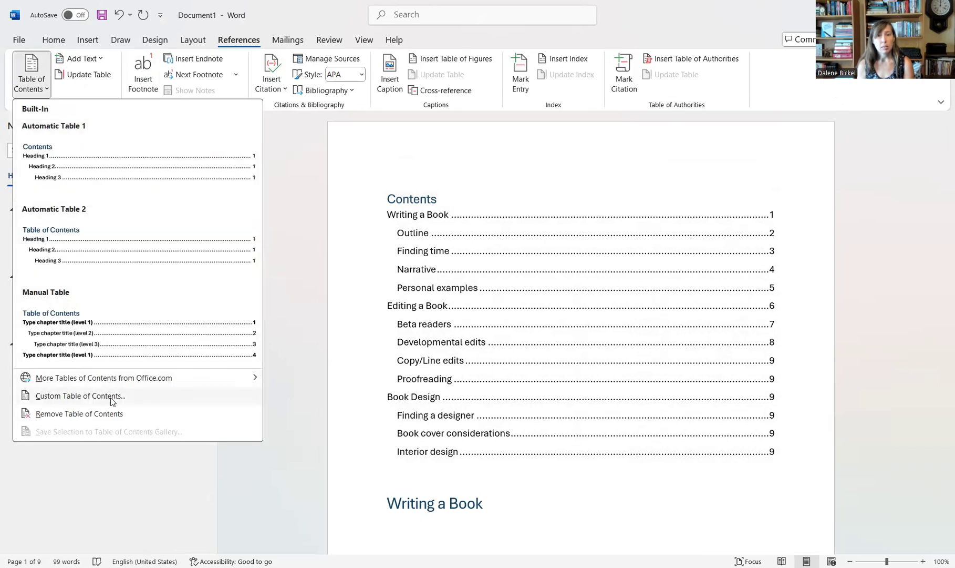
left_click(131, 401)
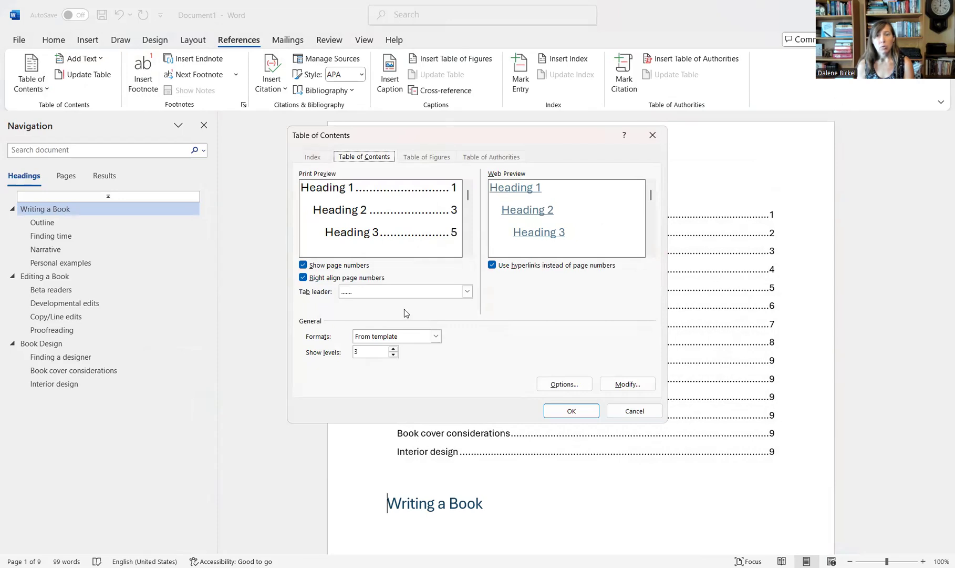
left_click(393, 355)
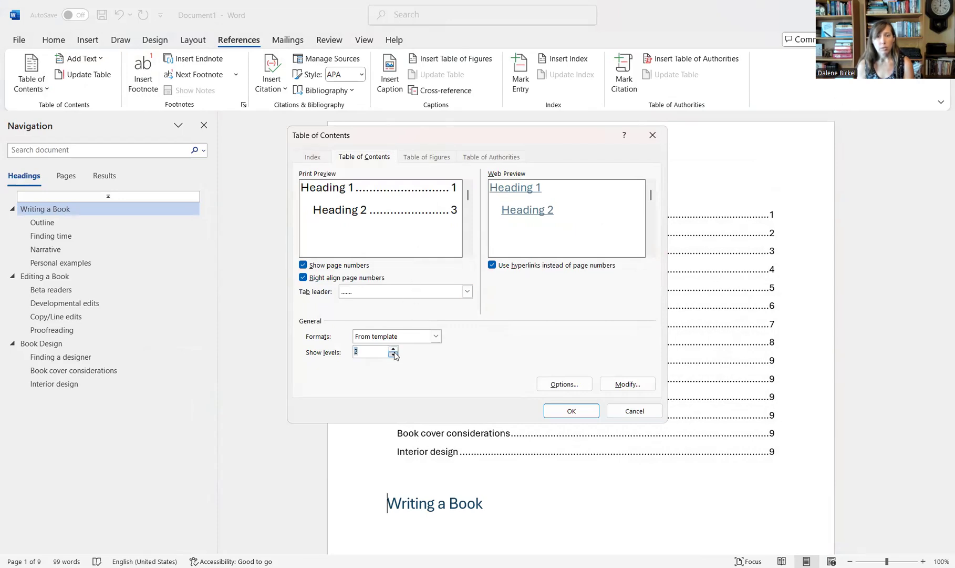
left_click(393, 354)
left_click(567, 415)
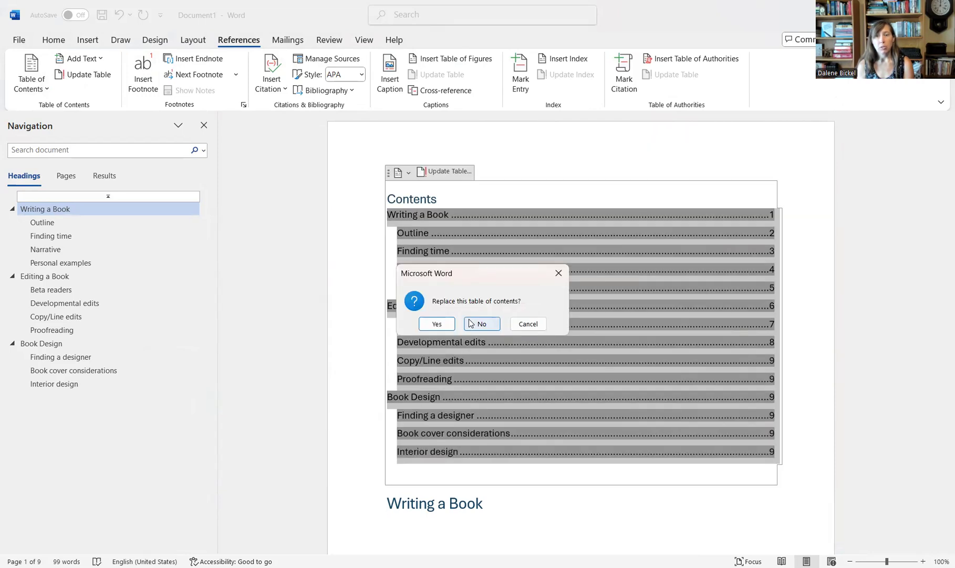
left_click(436, 324)
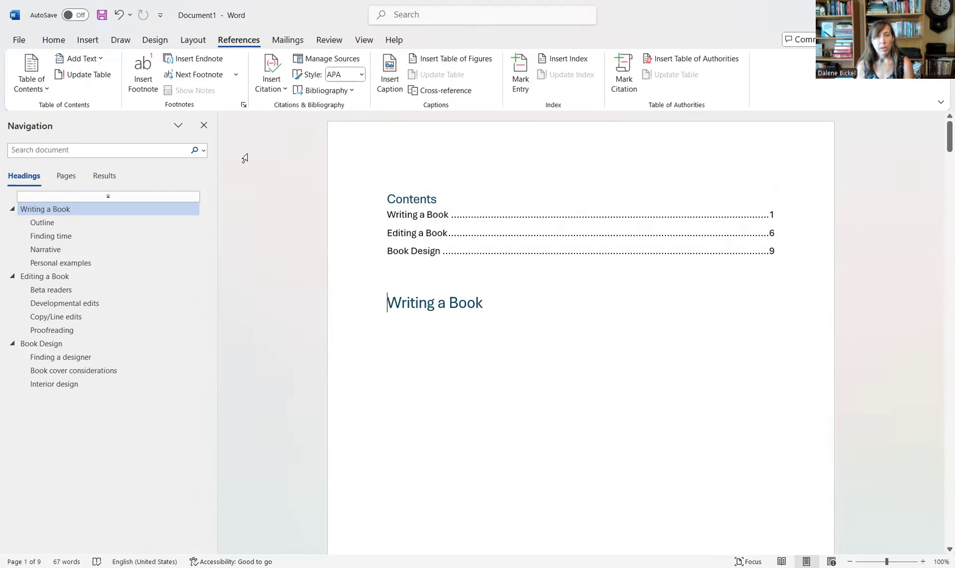
- Insert a page break between the table of contents and the "Writing a Book" heading
left_click(56, 41)
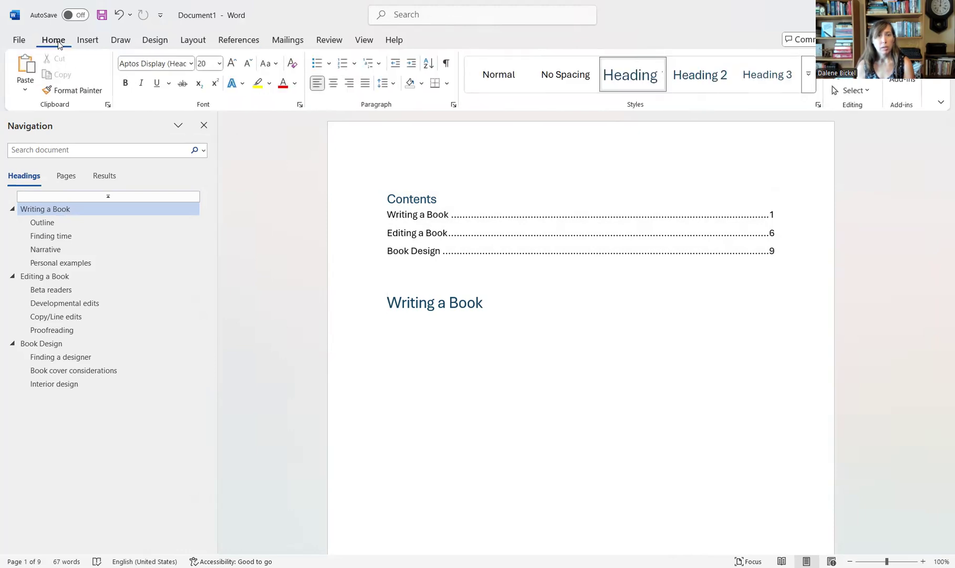
left_click(87, 40)
left_click(80, 73)
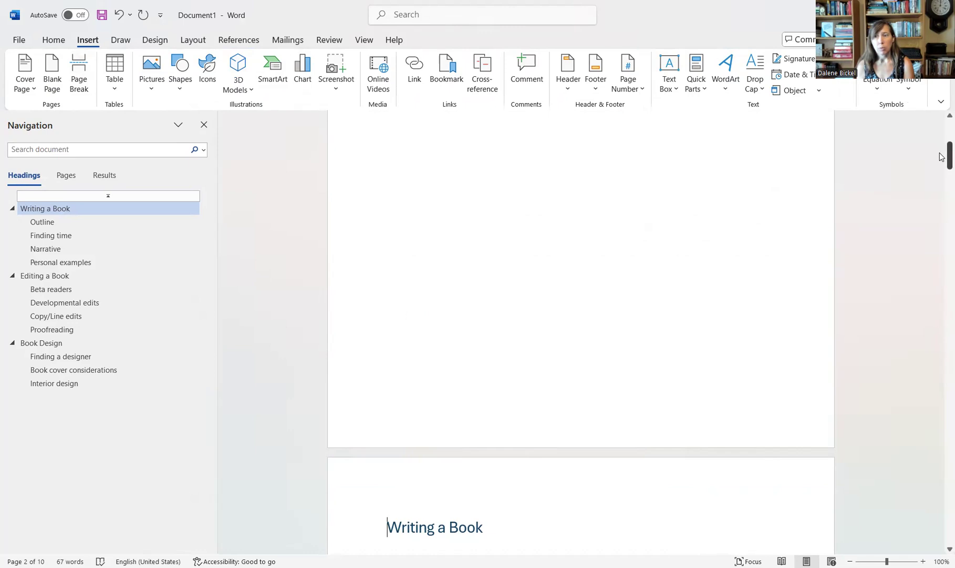
- Update the entire table of contents, including both its entries and page numbers
scroll(619, 235, "up", 5)
left_click(604, 234)
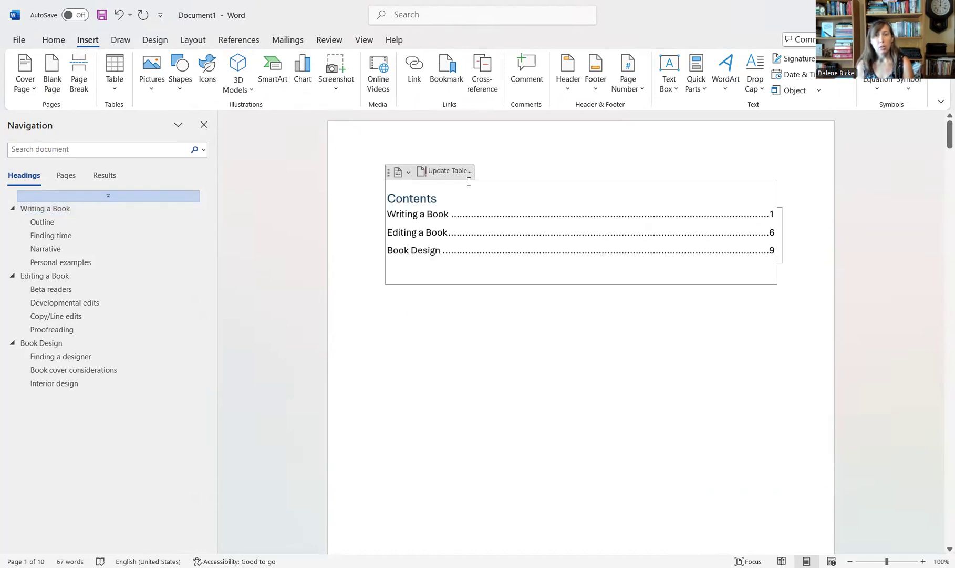
left_click(451, 174)
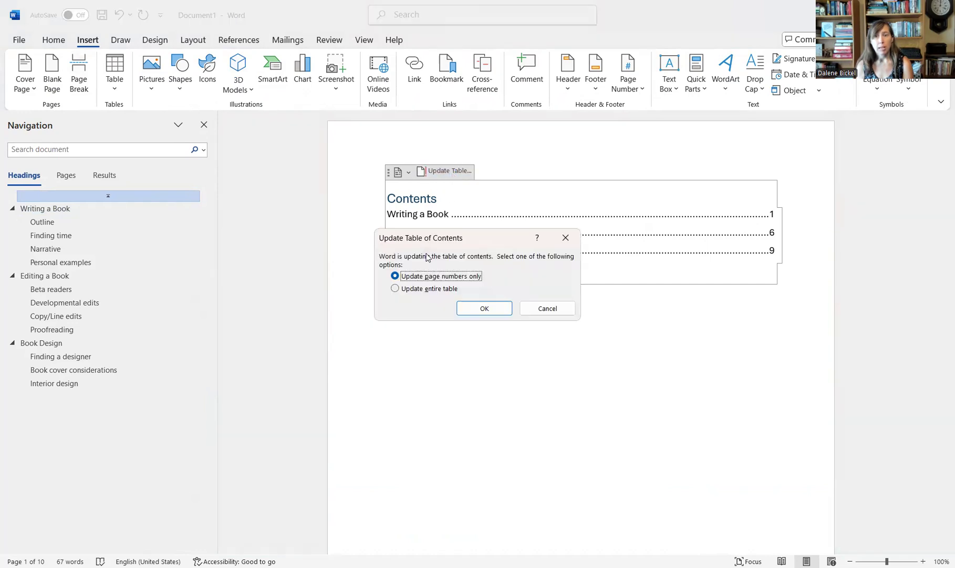
left_click(395, 289)
left_click(485, 309)
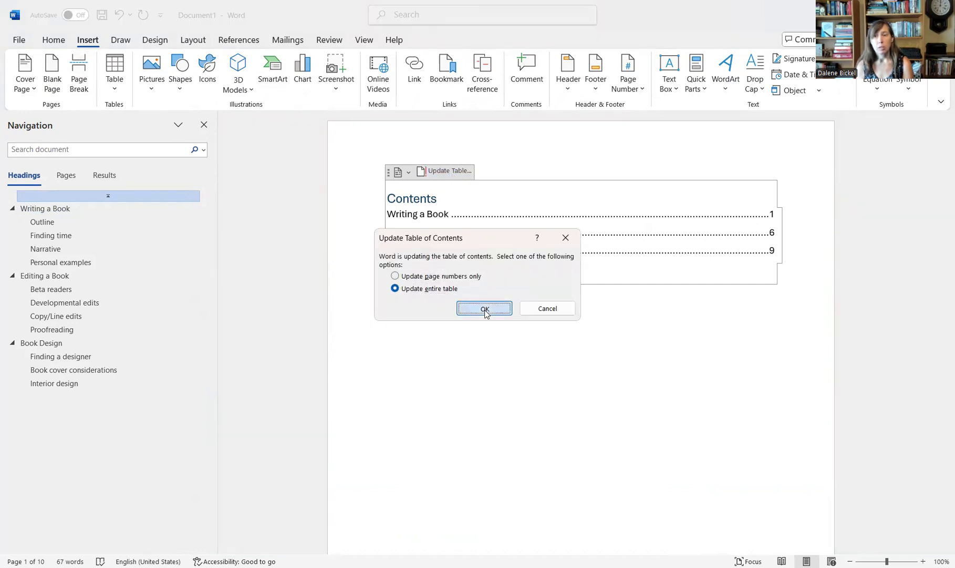